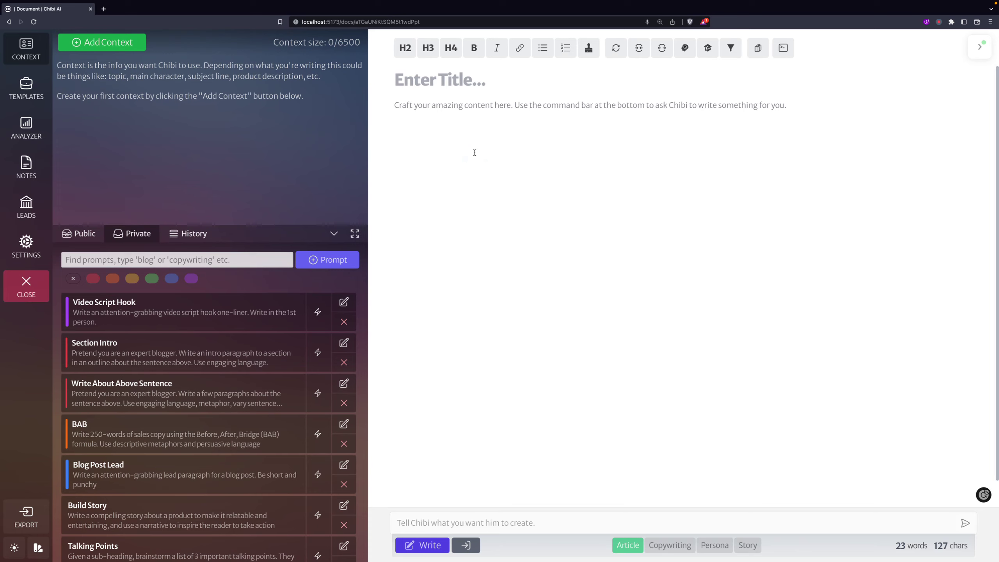
left_click(485, 145)
left_click(493, 197)
left_click(498, 156)
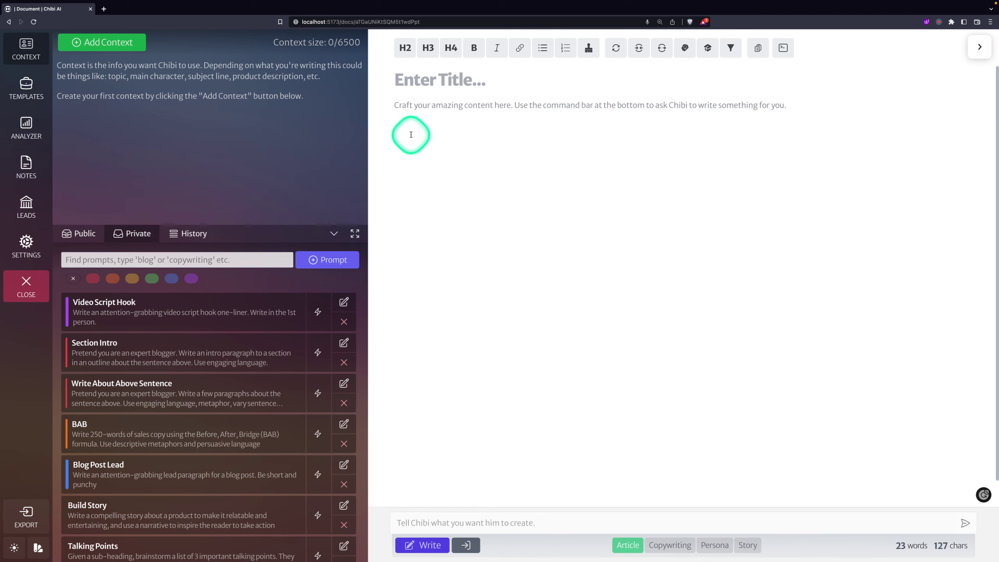
left_click(478, 130)
left_click(414, 135)
left_click(414, 134)
Step: Ask Chibi to "Pick a sub-topic within the topic of "writing""
left_click(533, 526)
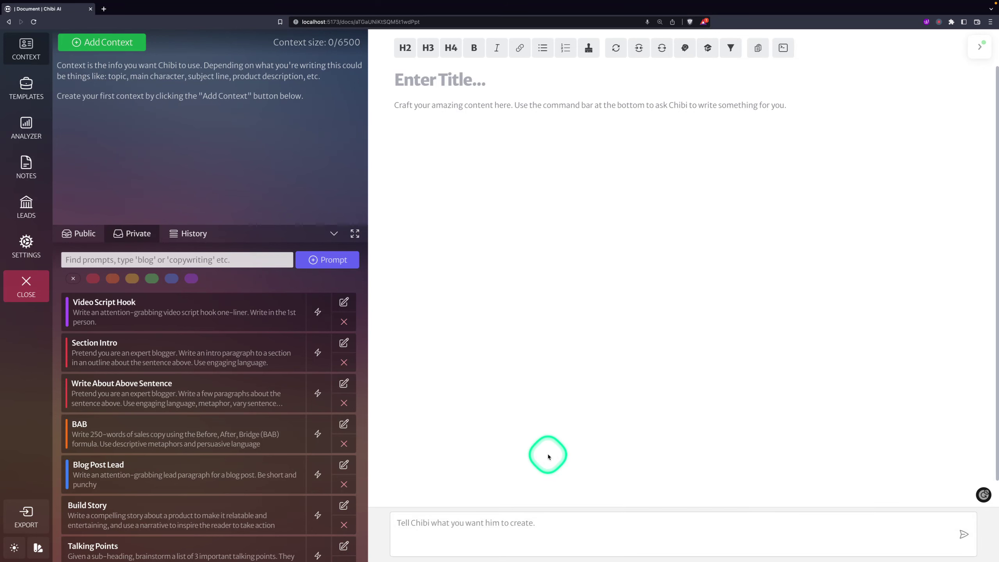
type("Pick a")
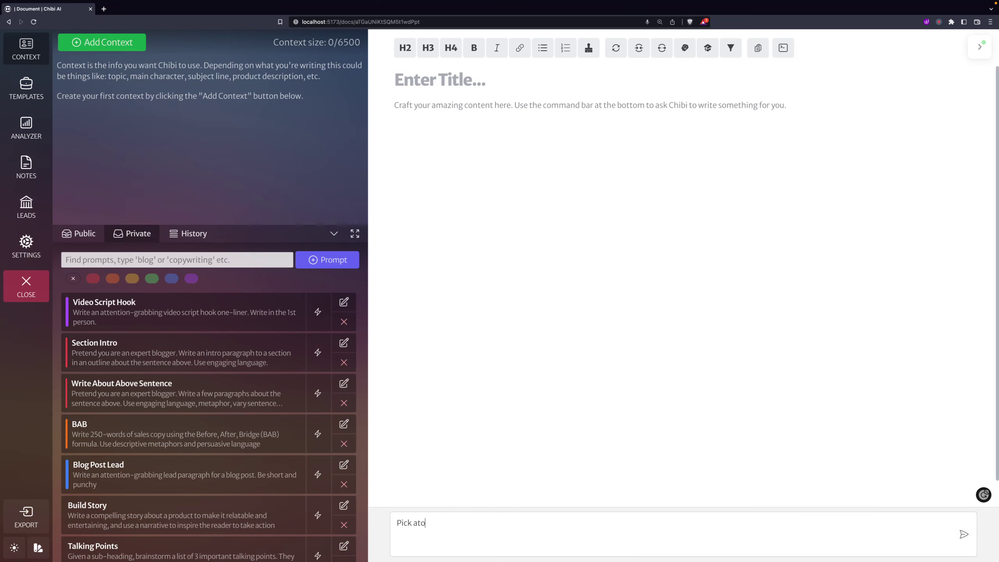
type(" sub-topic within the topic of \"writing\" to")
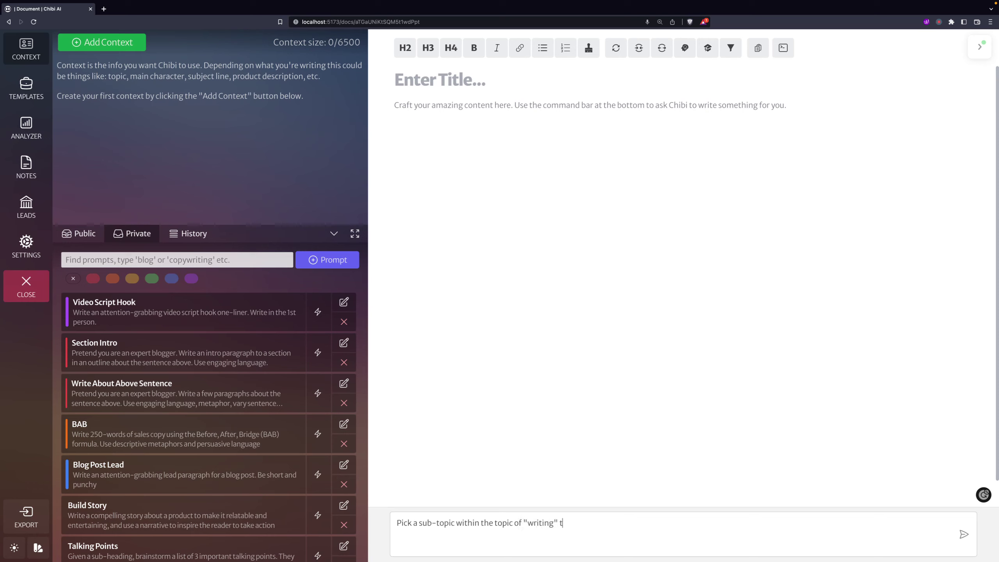
key("BackSpace")
key("BackSpace")
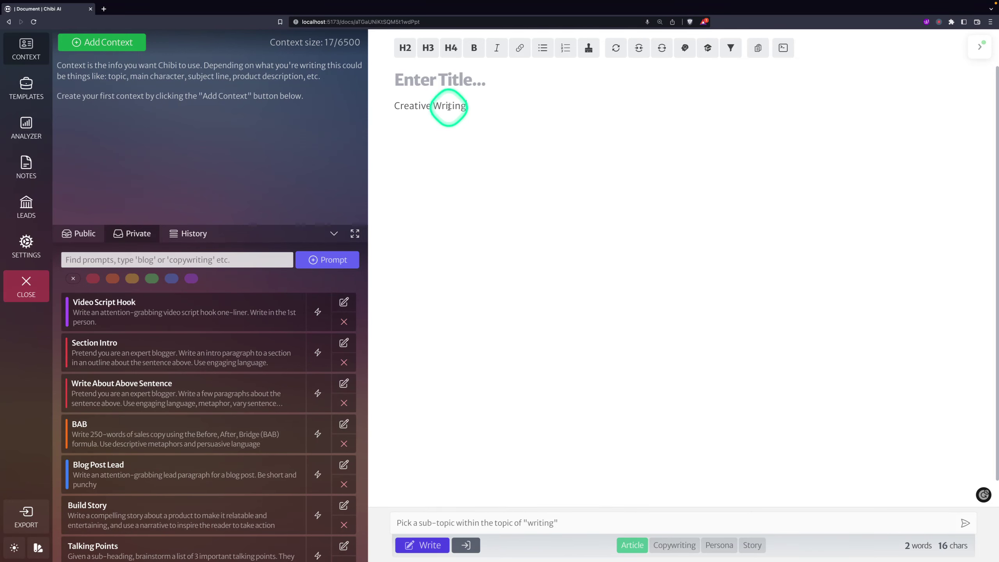
Step: Replace the prompt with "What is a common misconception about the above sentence?" and have Chibi write the answer
left_click(575, 526)
left_click_drag(576, 526, 379, 519)
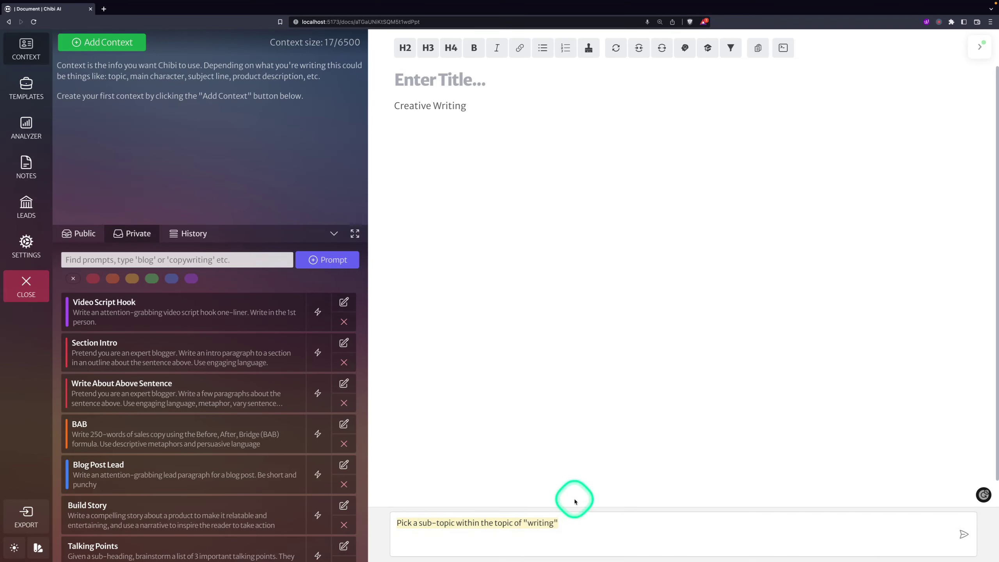
type("What is a common")
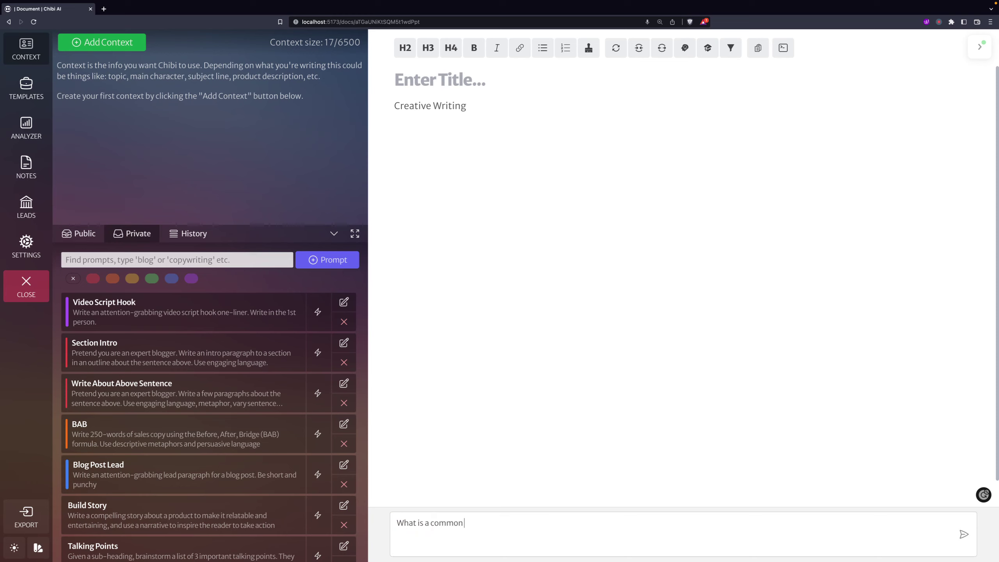
type(" p")
key("BackSpace")
type("misconception about the above sentence?")
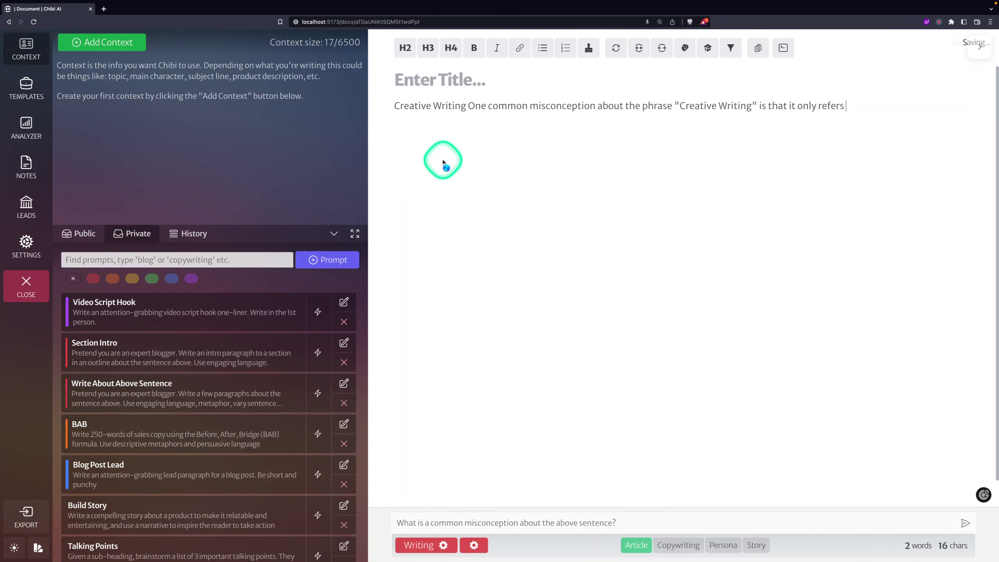
Step: Split the misconception text into its own paragraph below "Creative Writing" and start a new line after it
left_click(467, 105)
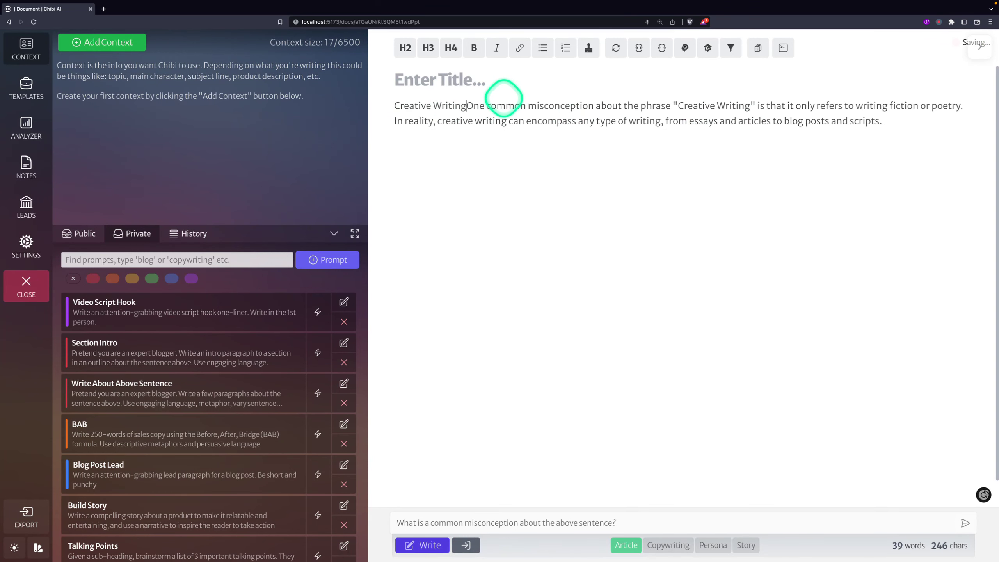
key("Return")
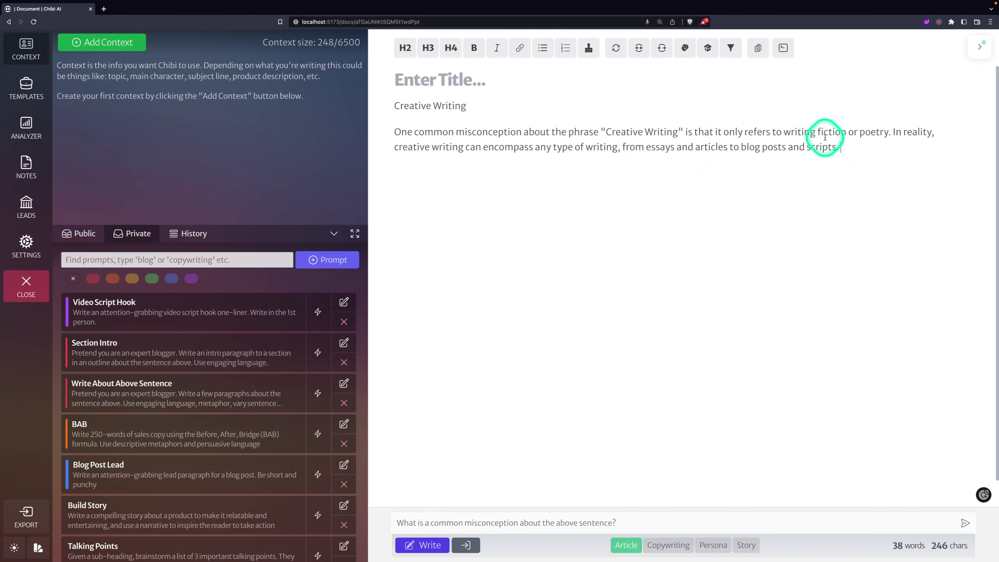
key("Return")
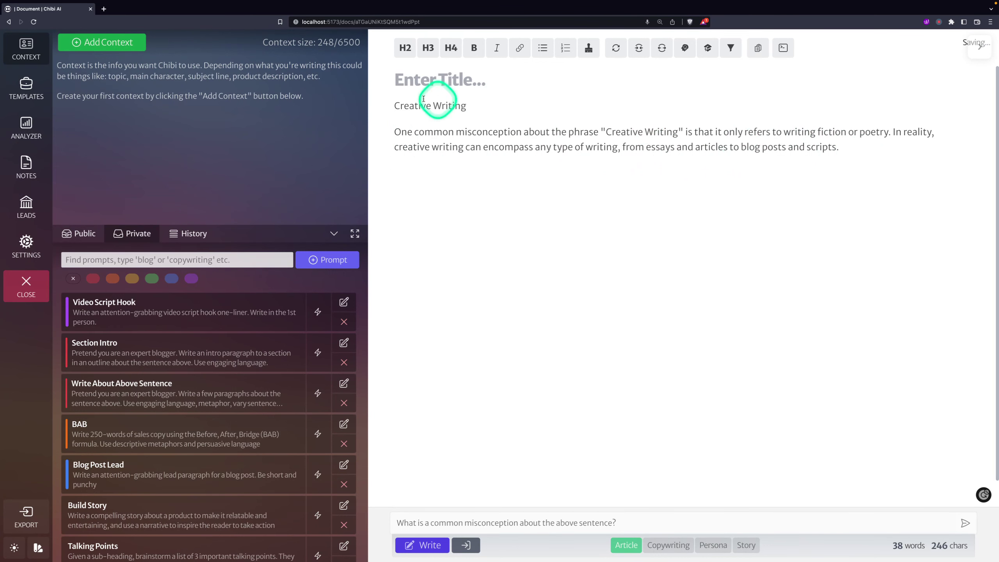
Step: Ask Chibi "Why don't many know creative writing can encompass any type of writing?" with the answer placed below the misconception paragraph
left_click(520, 520)
type("Why")
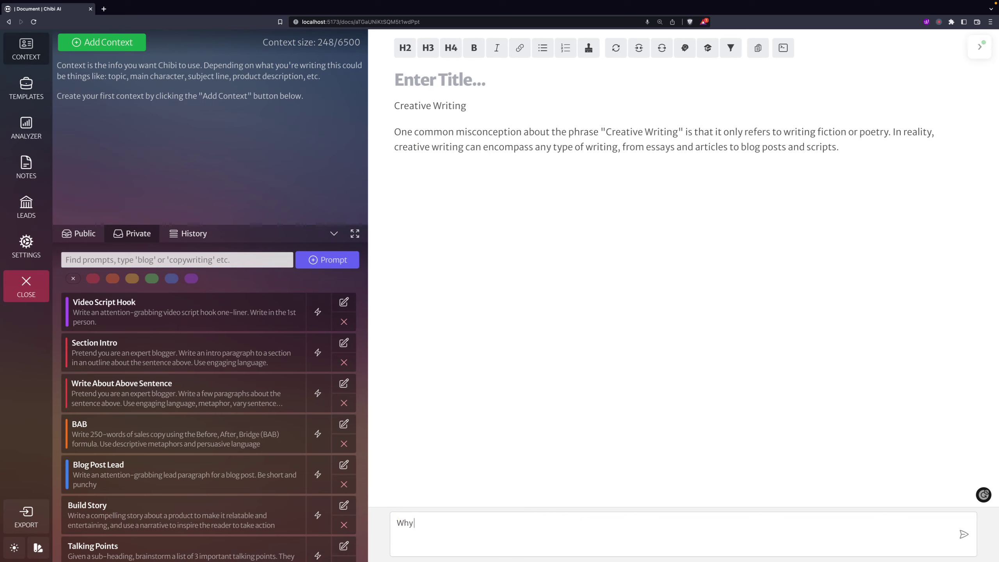
type(" don't many")
type(" know creat")
type("iev")
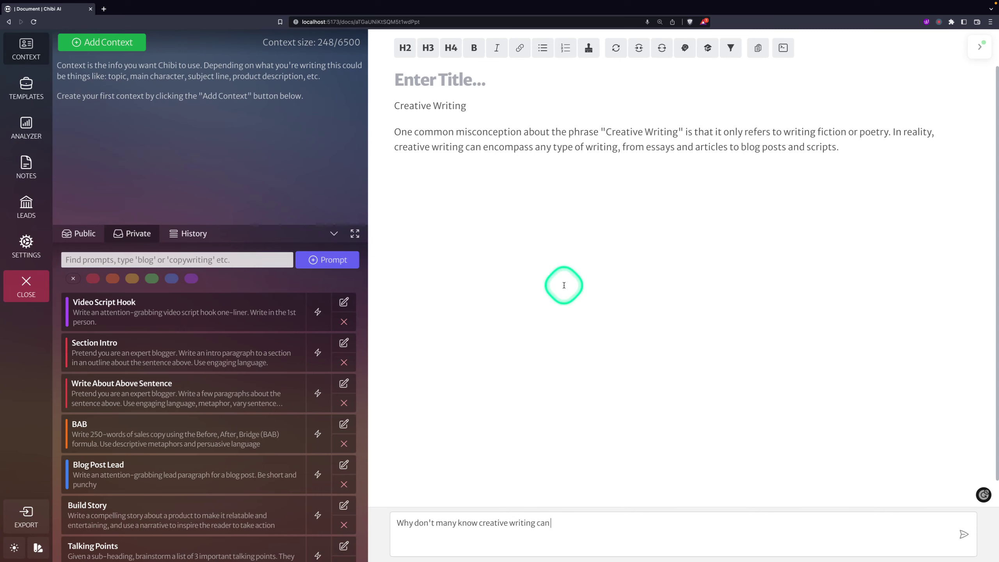
left_click_drag(484, 147, 620, 147)
left_click(577, 518)
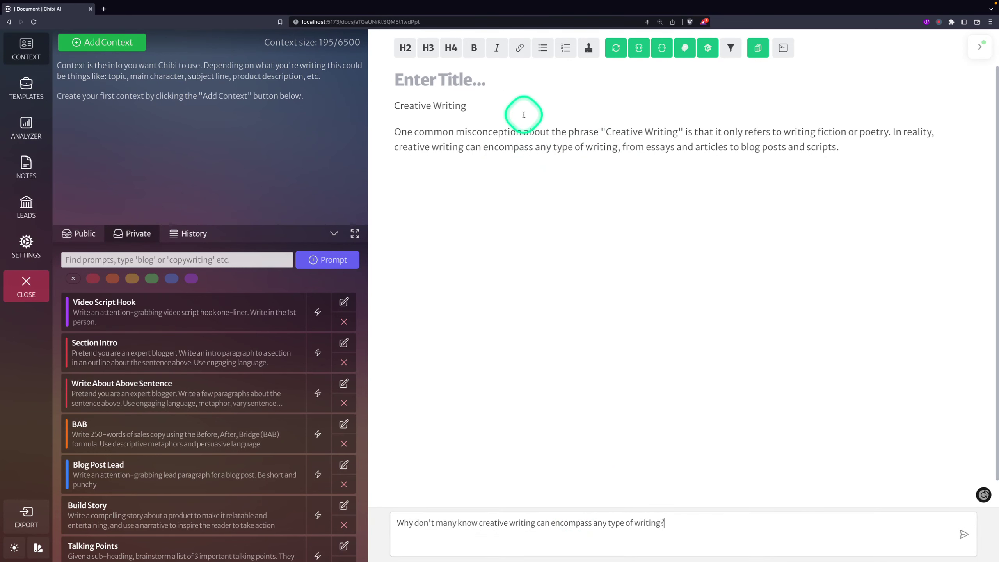
left_click(574, 179)
left_click(692, 518)
key("Return")
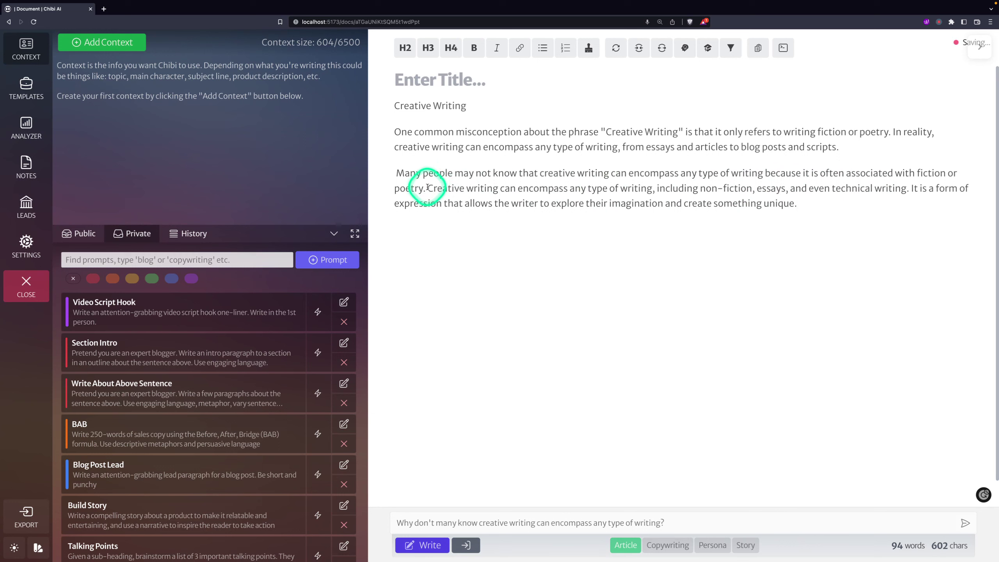
Step: Delete the sentence "Creative writing can encompass any type of writing, including non-fiction, essays, and even technical writing." from the second paragraph
left_click_drag(428, 187, 393, 174)
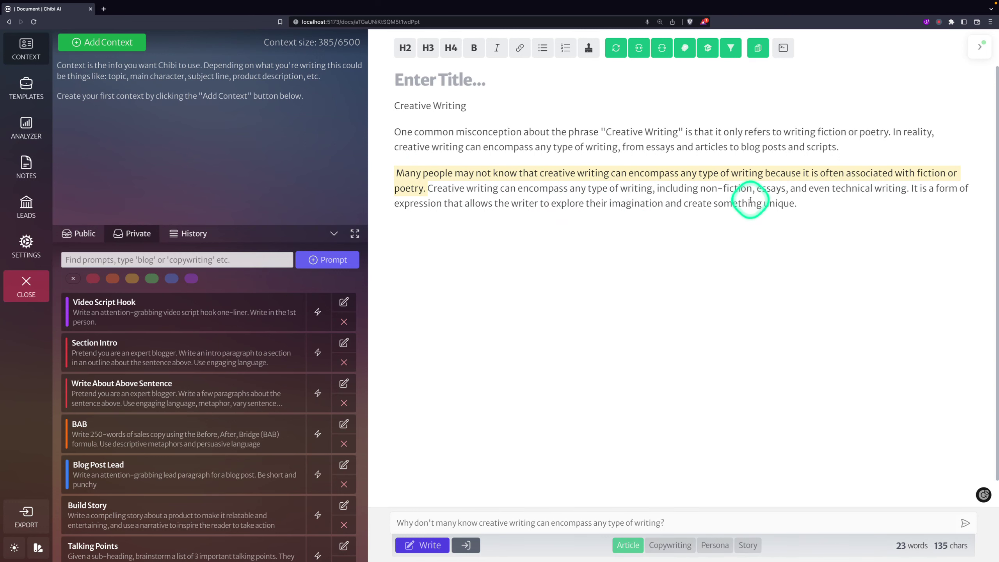
left_click_drag(908, 190, 431, 183)
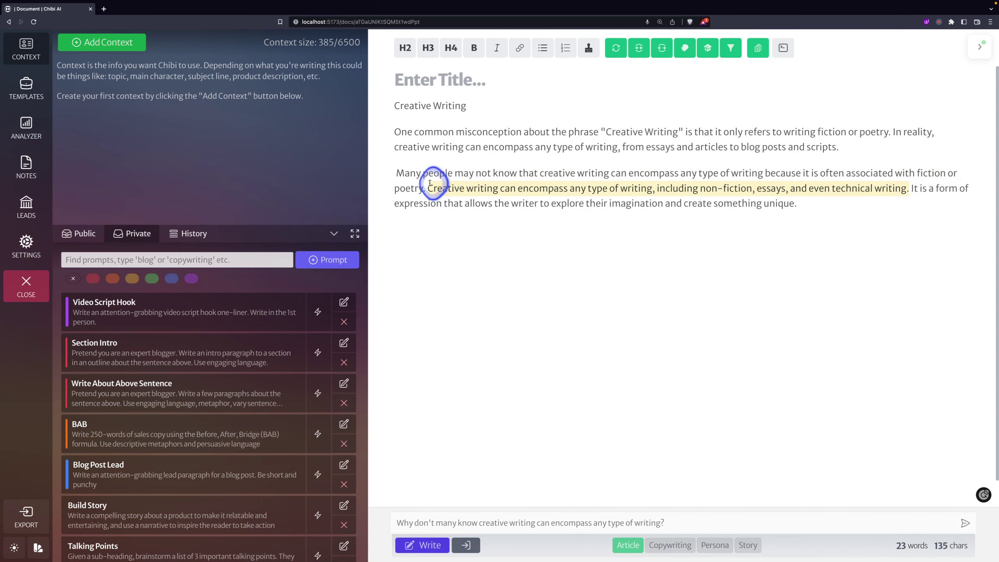
key("BackSpace")
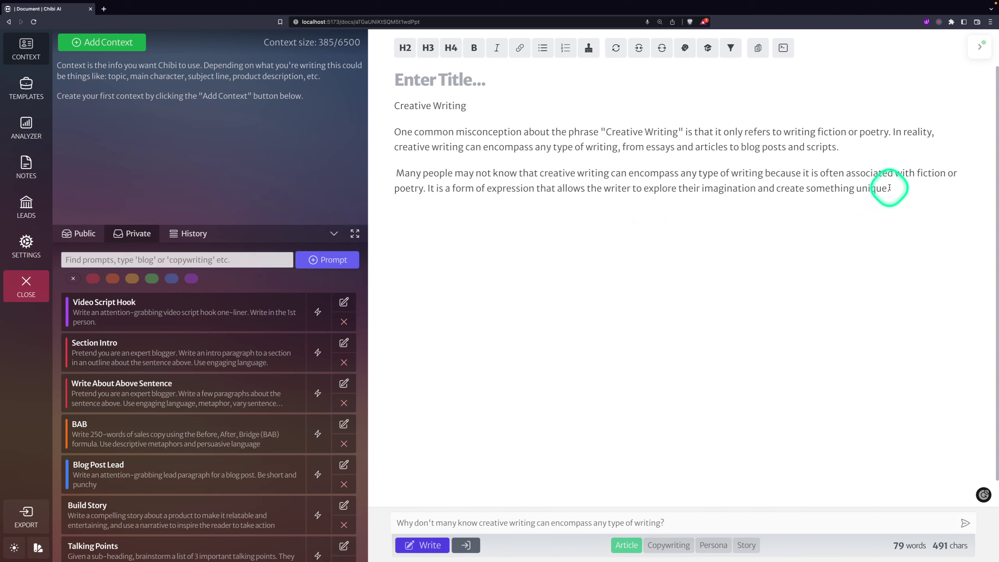
Step: Add an empty line after the "Many people" paragraph and remove the space before its first word
left_click_drag(891, 189, 430, 191)
left_click(908, 189)
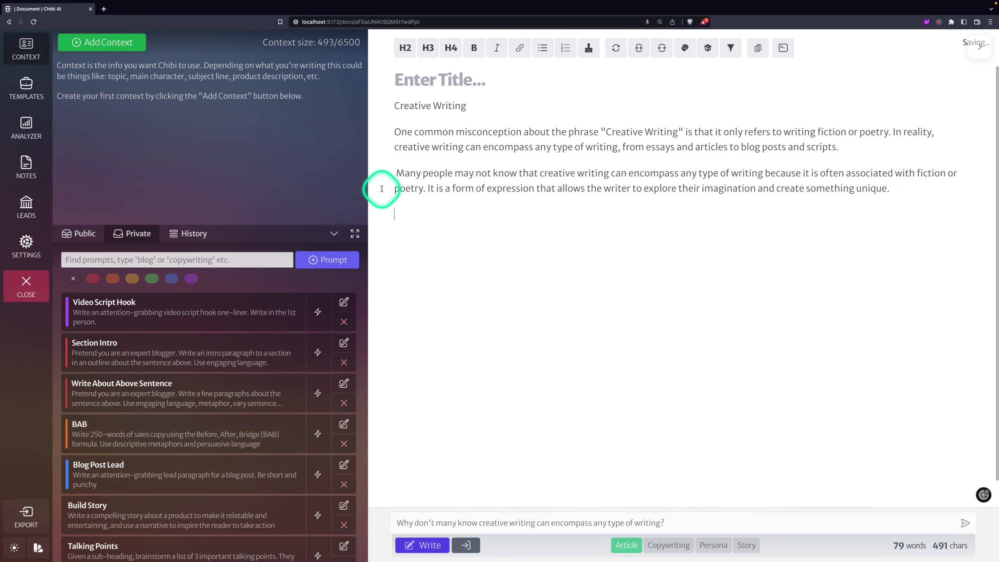
left_click(402, 178)
key("BackSpace")
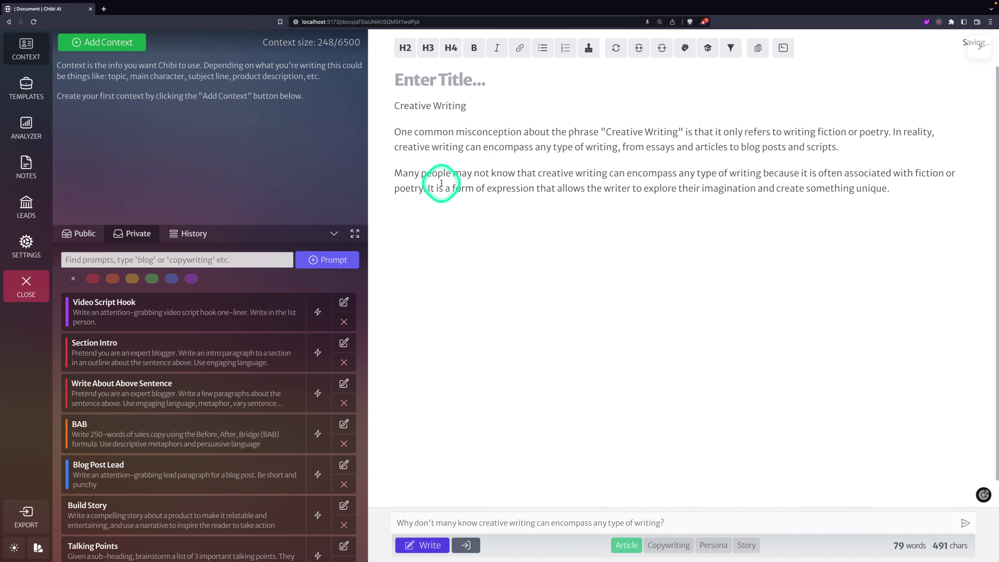
left_click(440, 205)
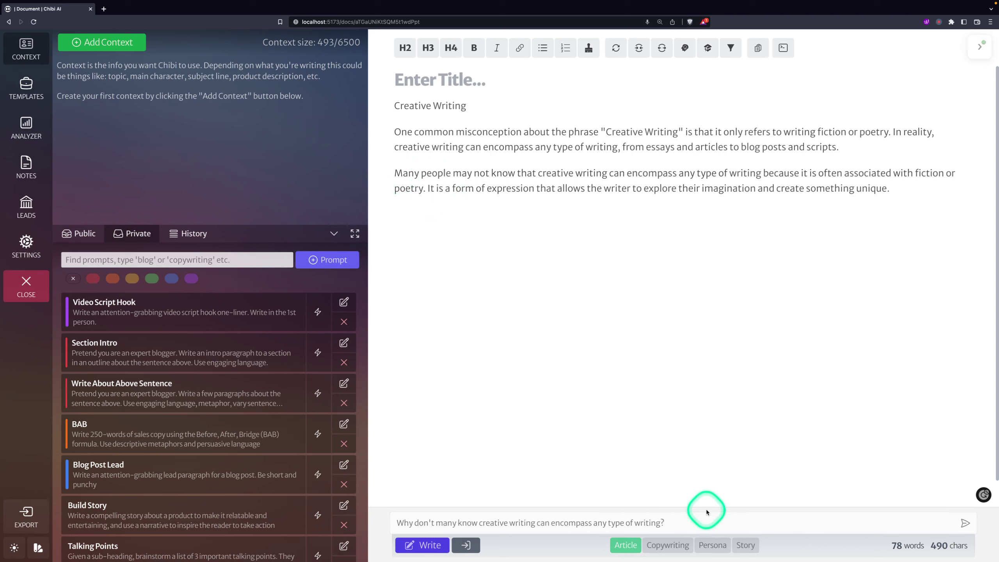
Step: Replace the prompt with "Based on the above paragraph, why" and copy the phrase "is often associated with fiction or poetry" from the document
left_click_drag(665, 523, 372, 530)
type("Ba")
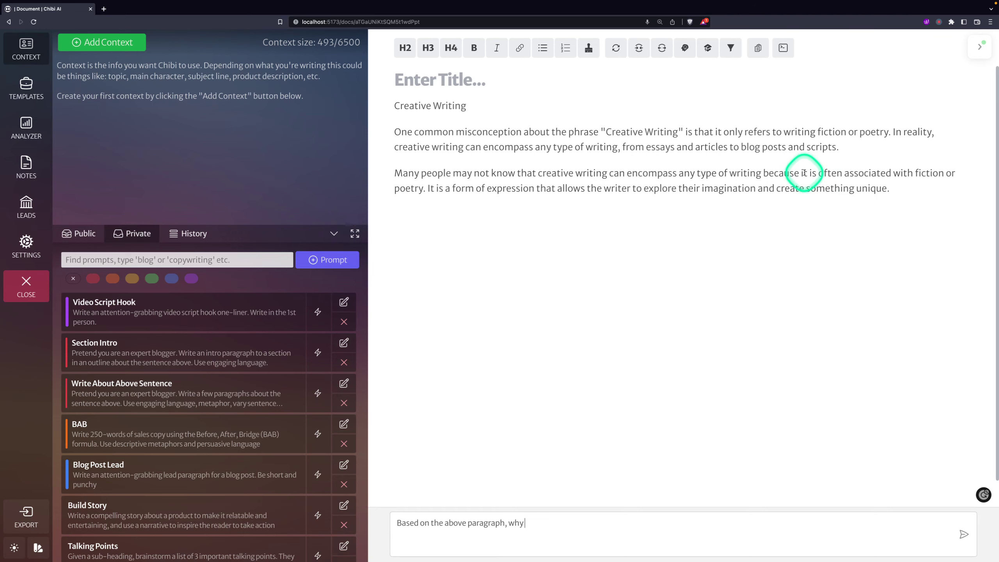
left_click_drag(810, 173, 424, 184)
left_click(753, 132)
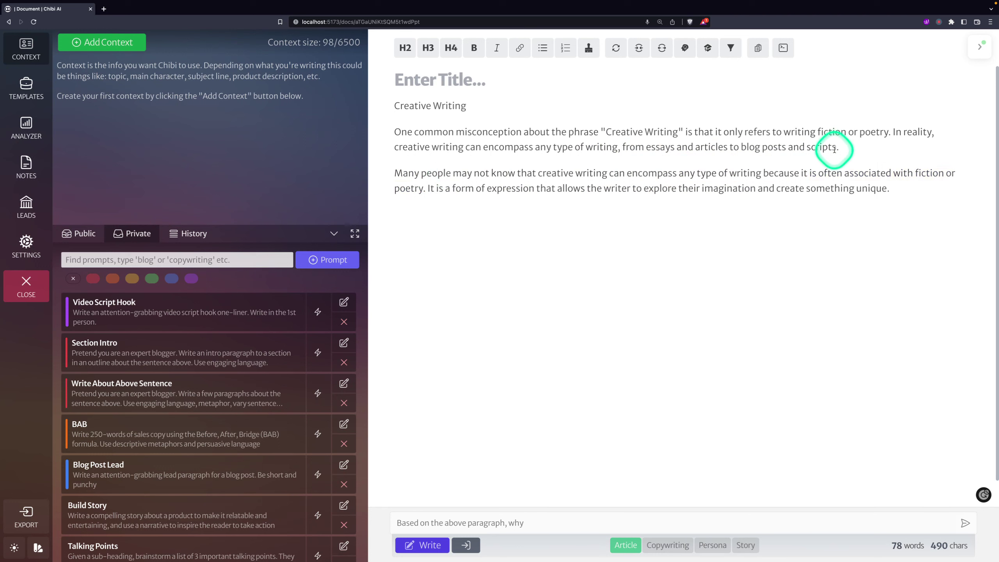
Step: Remove the "from essays and articles to blog posts and scripts" ending and merge the "Many people" paragraph into the one above
left_click_drag(843, 148, 618, 147)
key("BackSpace")
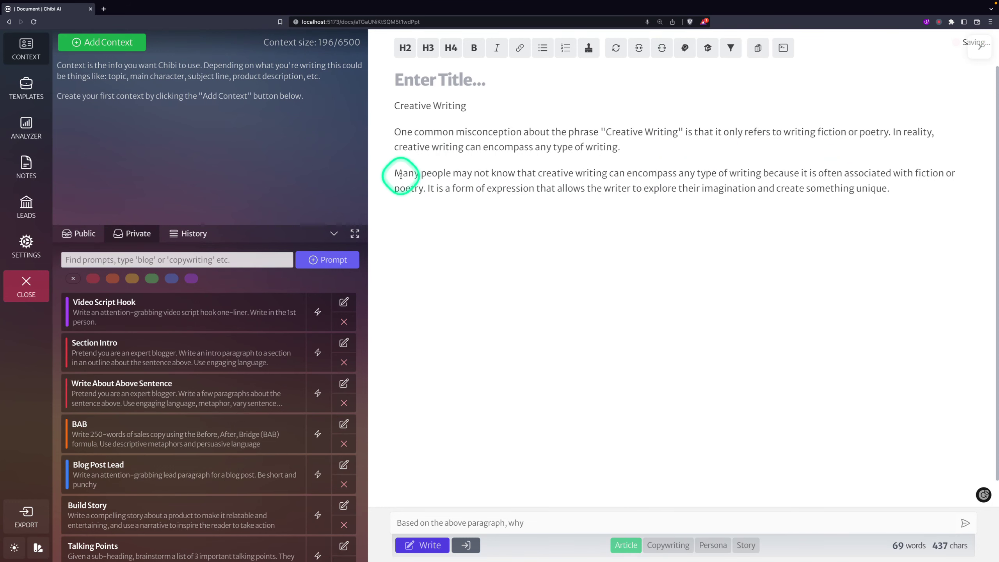
key("BackSpace")
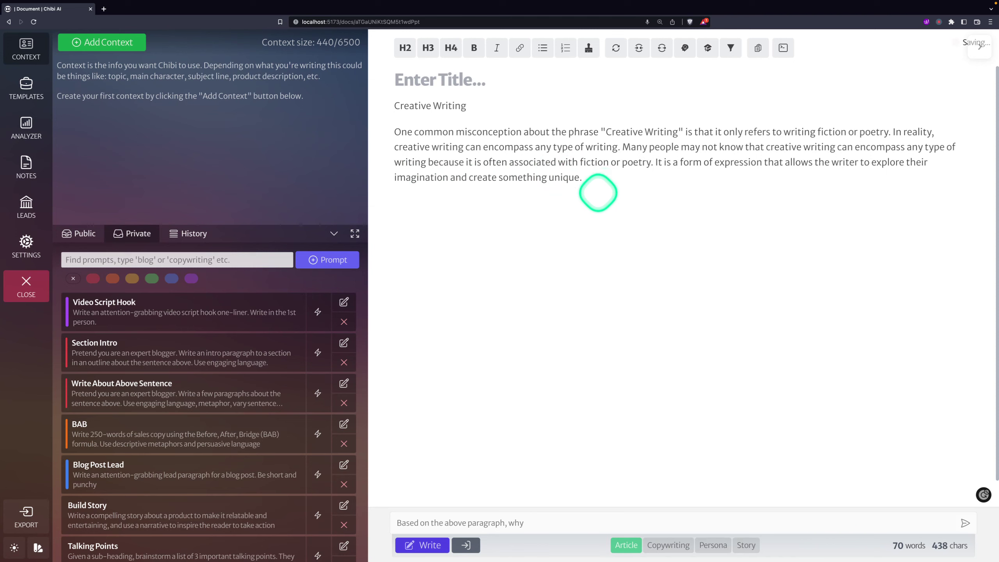
Step: Extend the prompt to read "Based on the above paragraph, why is it often associated with fiction or poetry"
left_click(537, 523)
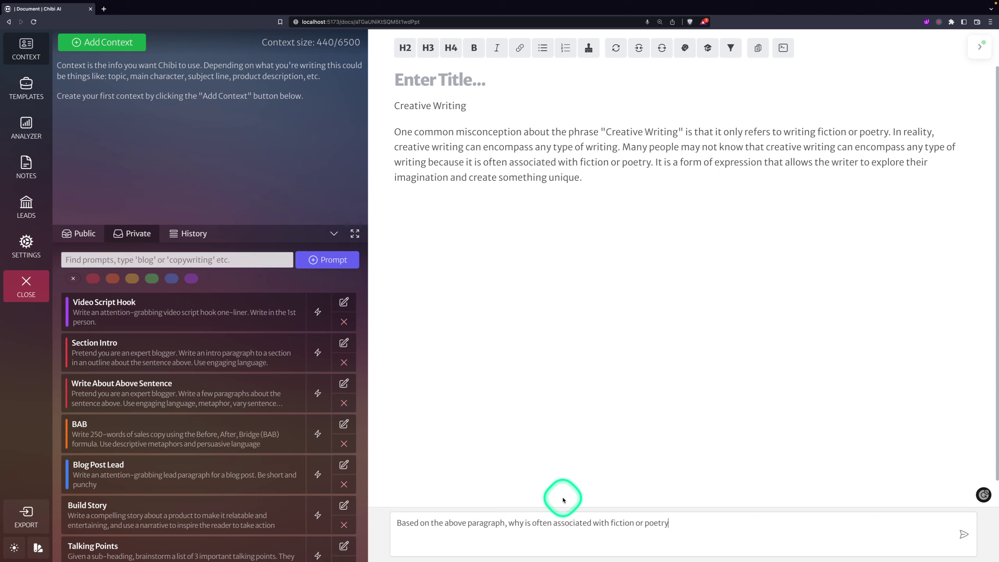
left_click(532, 523)
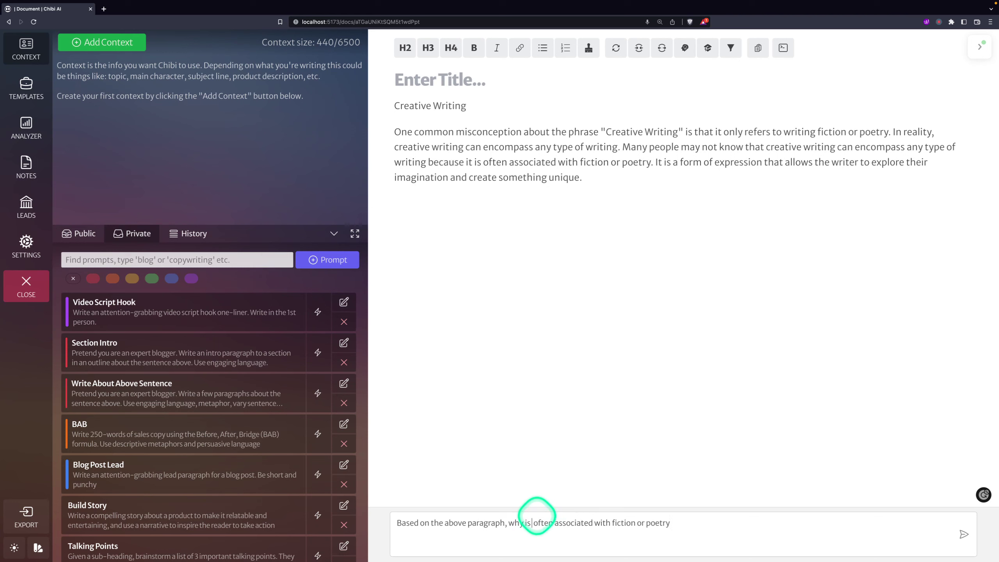
type("it")
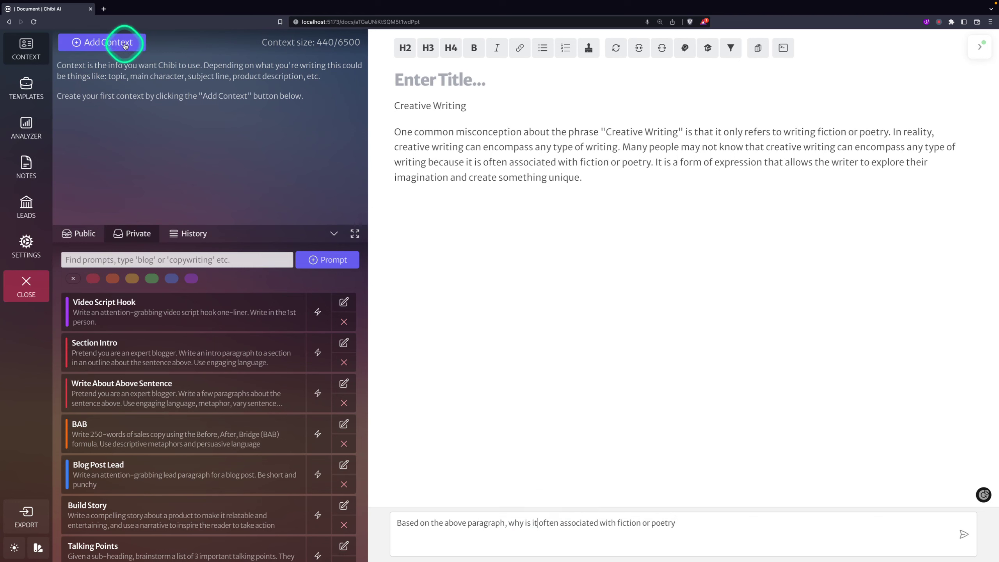
Step: Add a context labelled "Topic" with the text "Creative writing"
left_click(103, 41)
left_click(107, 69)
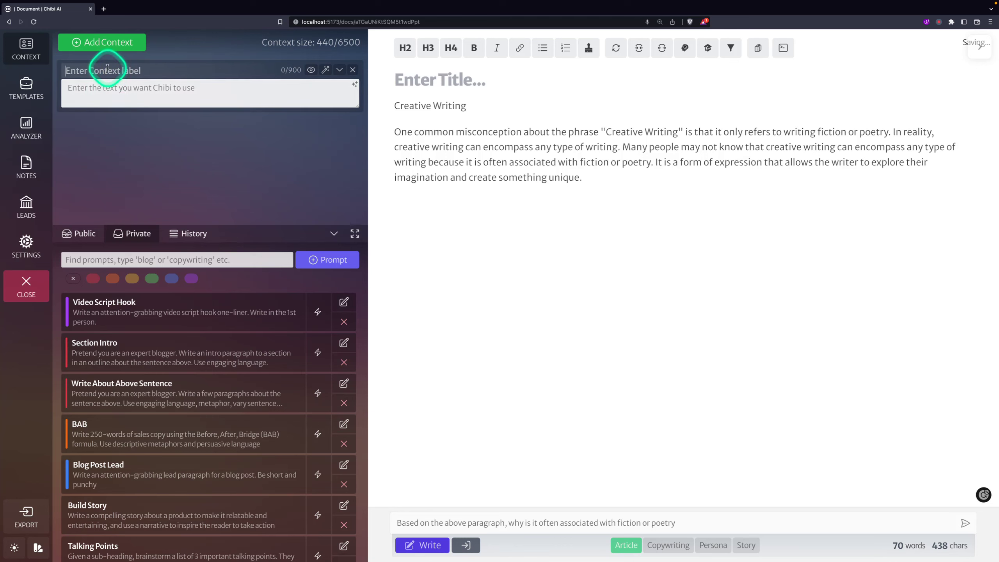
type("Topic")
key("Tab")
type("Crea")
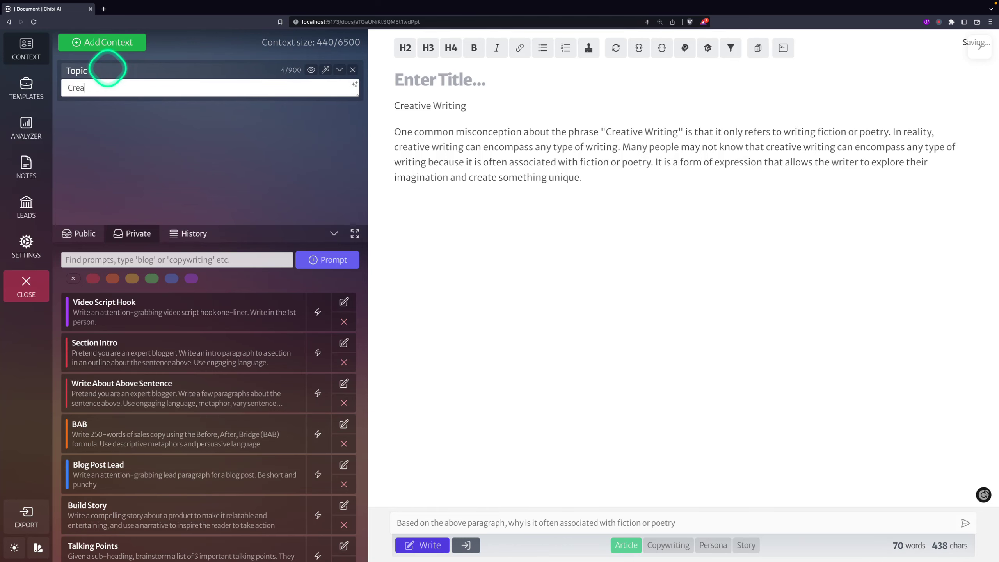
left_click(611, 201)
Step: End the prompt with a question mark and have Chibi write the answer below the existing paragraph
left_click(684, 515)
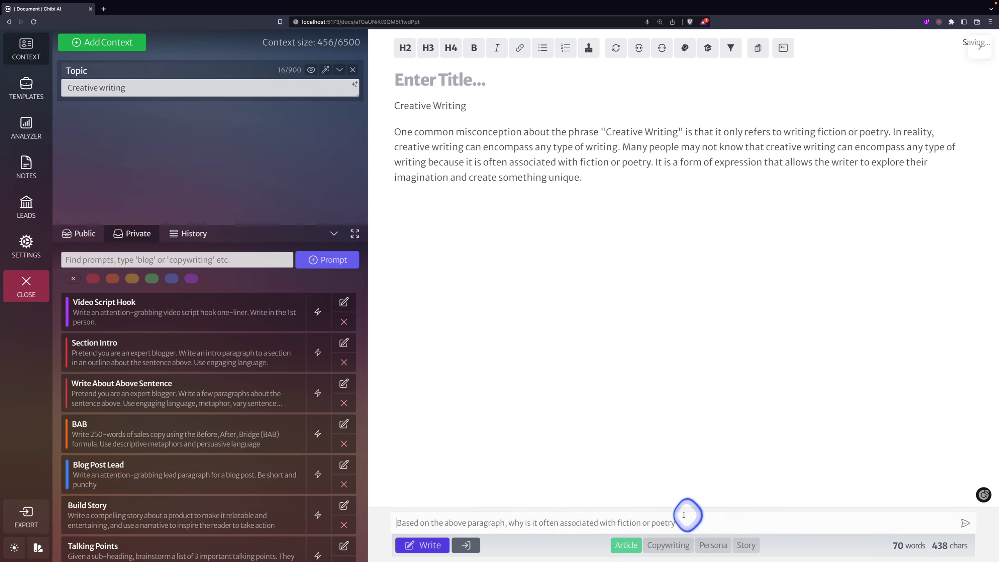
left_click(684, 521)
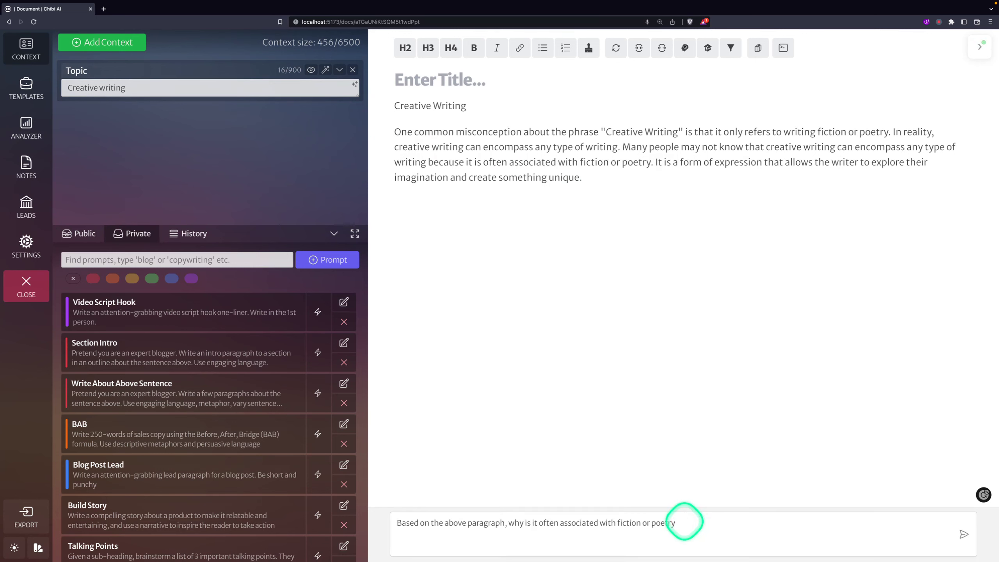
left_click(532, 200)
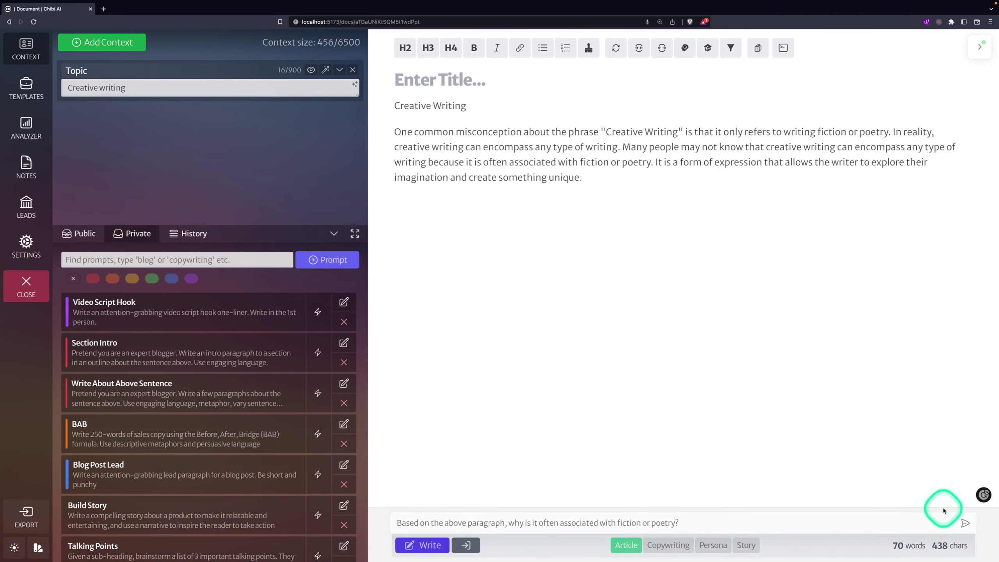
left_click(964, 522)
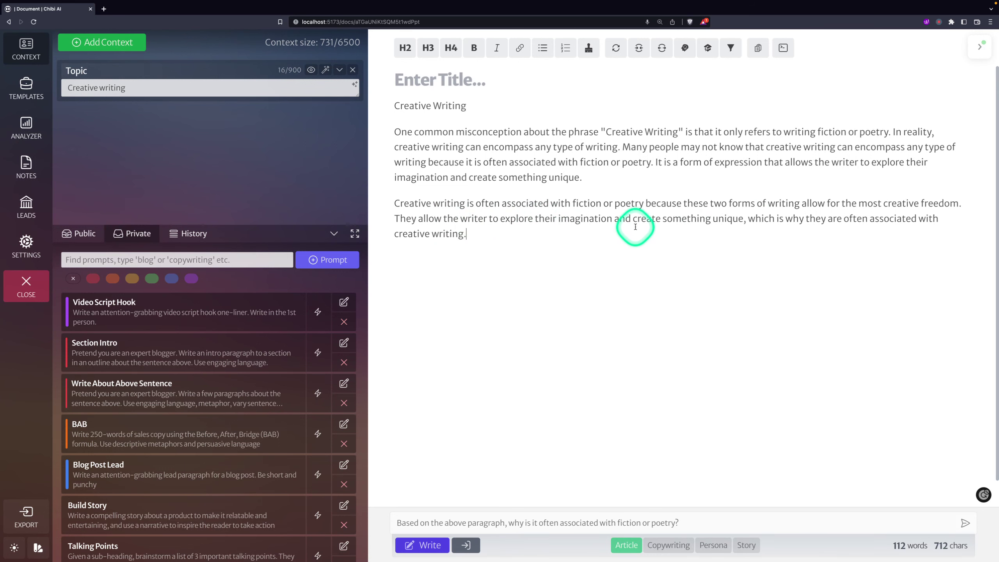
Step: Delete the paragraph answering the fiction or poetry question and have the same prompt write a new one in Persona mode
left_click_drag(517, 237, 370, 208)
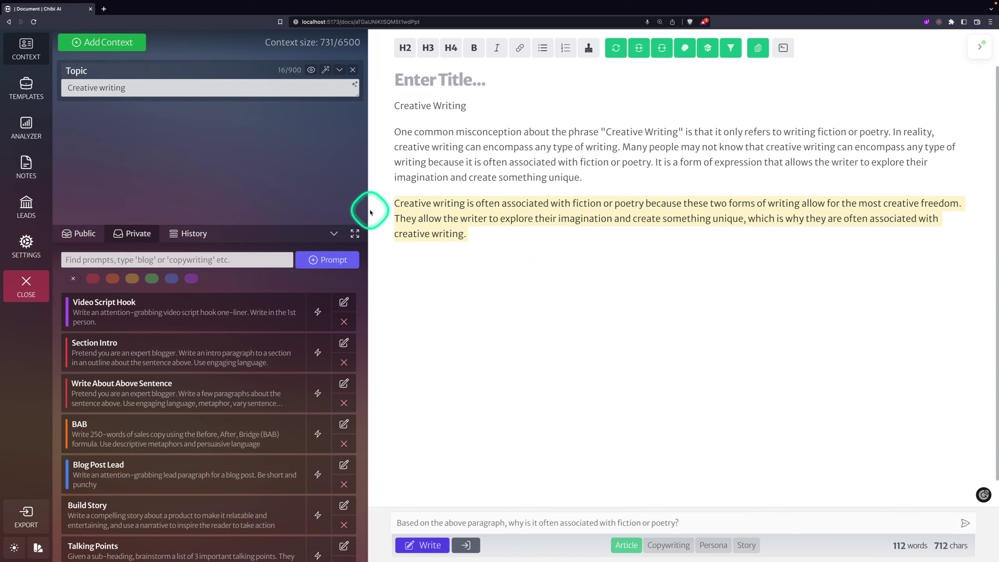
key("BackSpace")
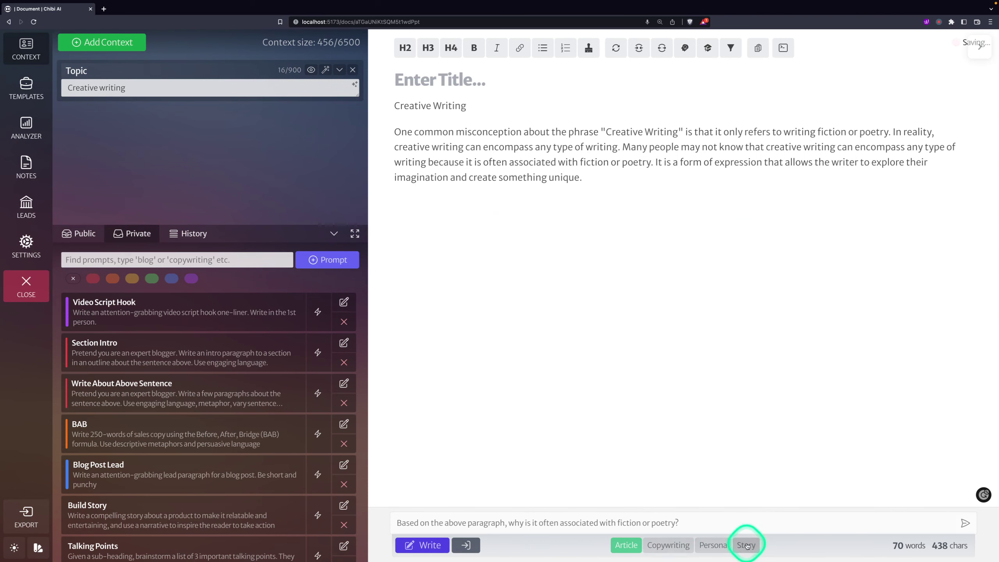
left_click(722, 547)
left_click(697, 521)
key("Return")
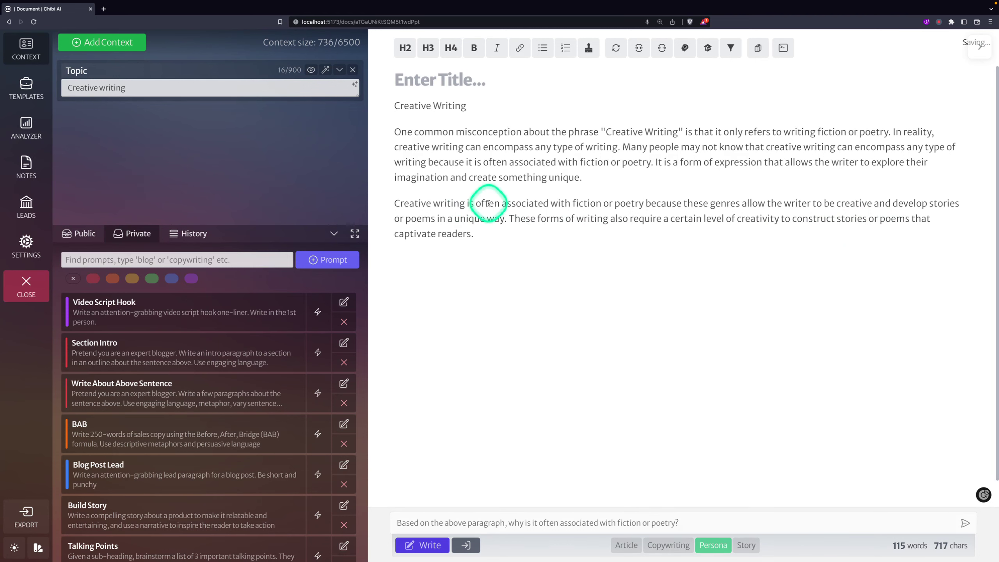
Step: Replace the prompt with "How can one develop the creativity needed to become a creative writer?" and generate the answer below the last paragraph
left_click(695, 520)
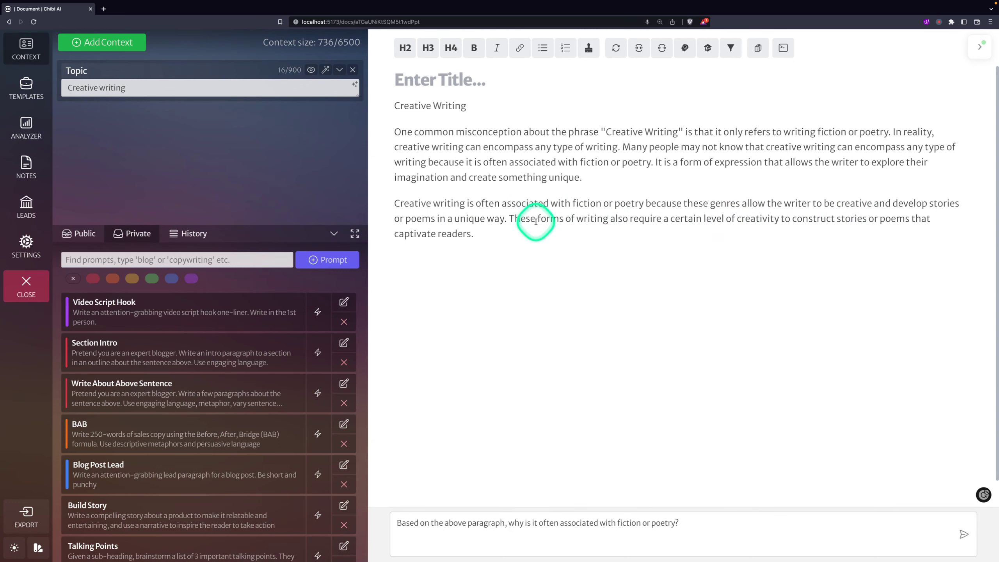
left_click(517, 232)
left_click_drag(698, 526, 308, 538)
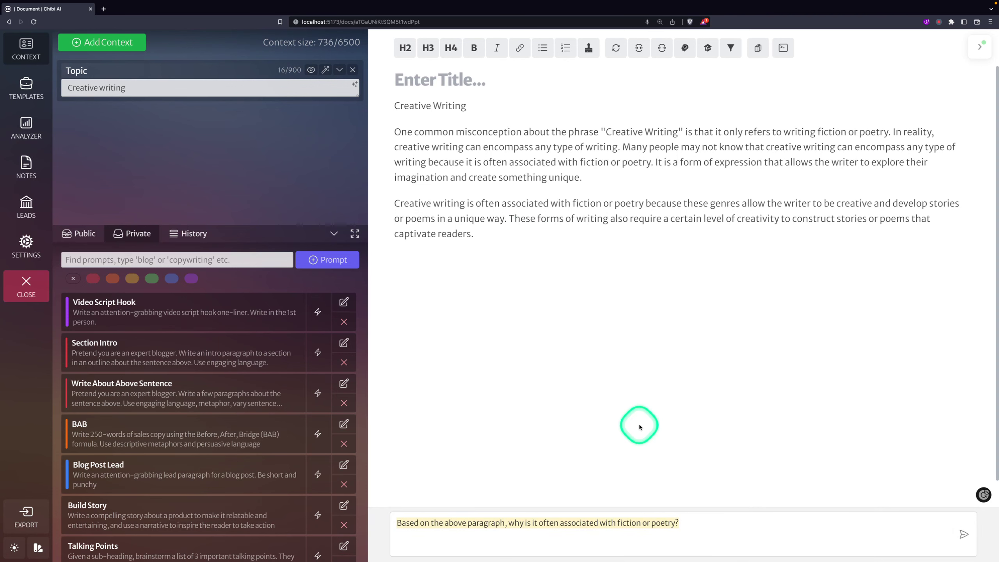
type("How can")
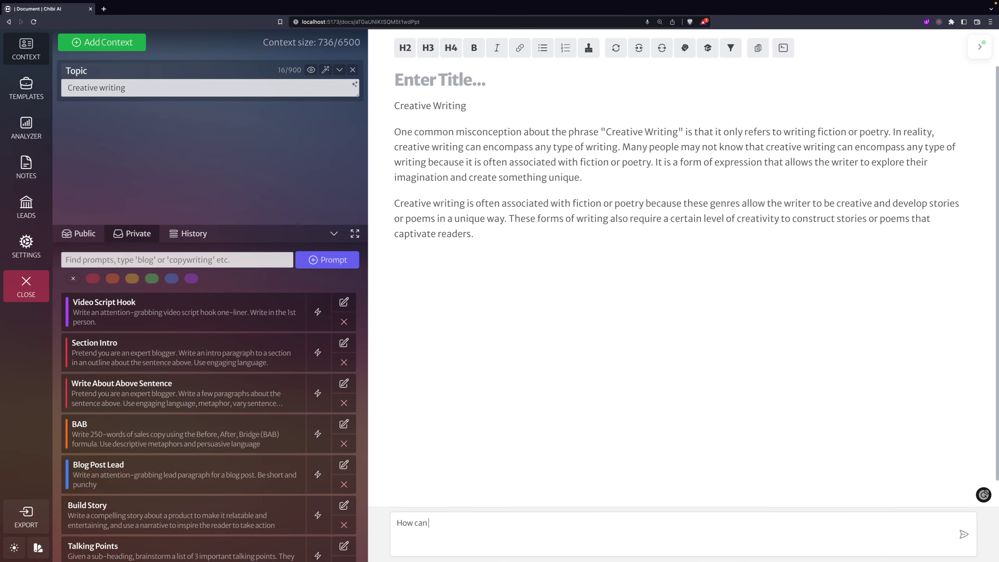
left_click(459, 250)
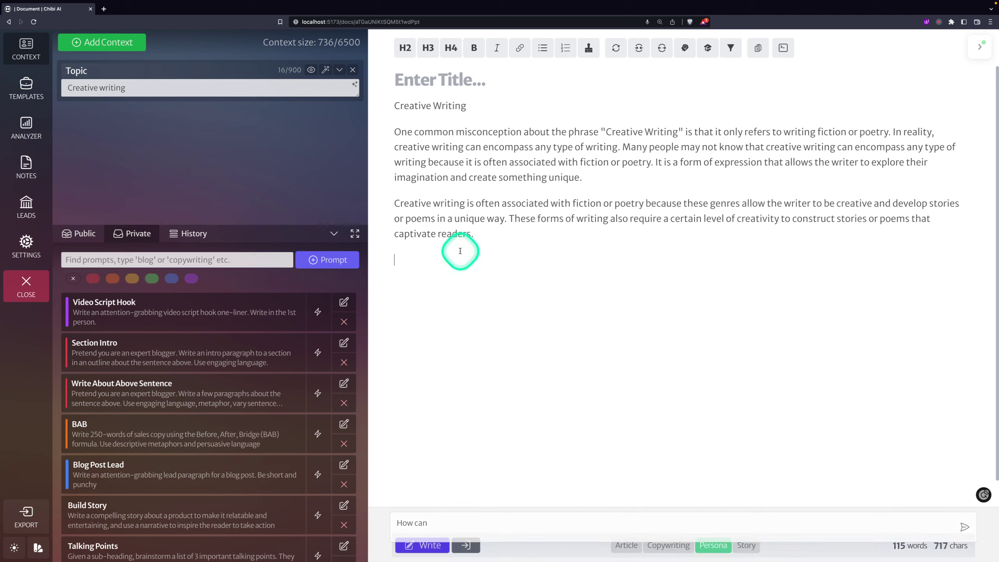
left_click(479, 525)
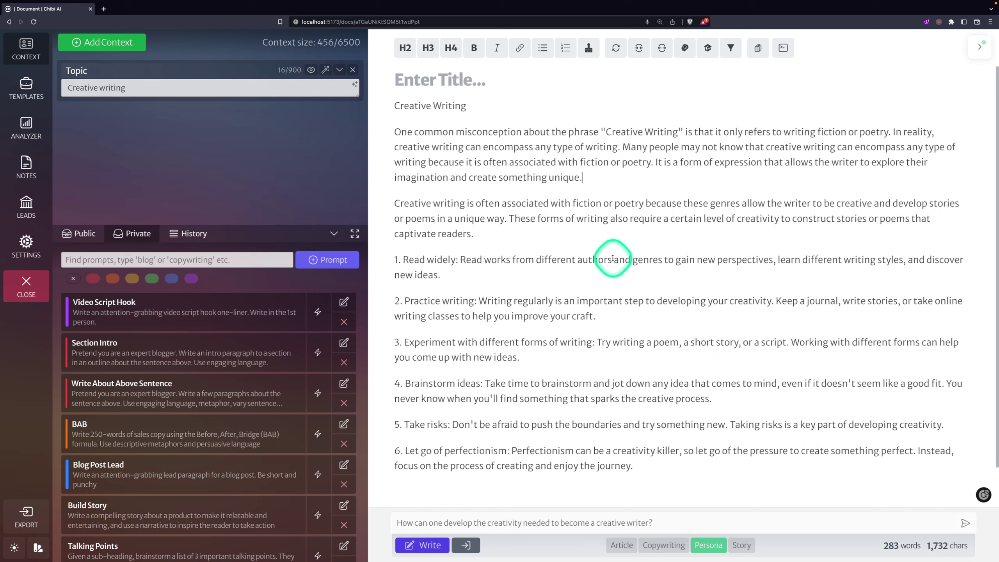
Step: Clear the "Creative Writing" line above the first paragraph and generate title ideas there with the public Blog Post Titles prompt
left_click_drag(474, 105, 342, 100)
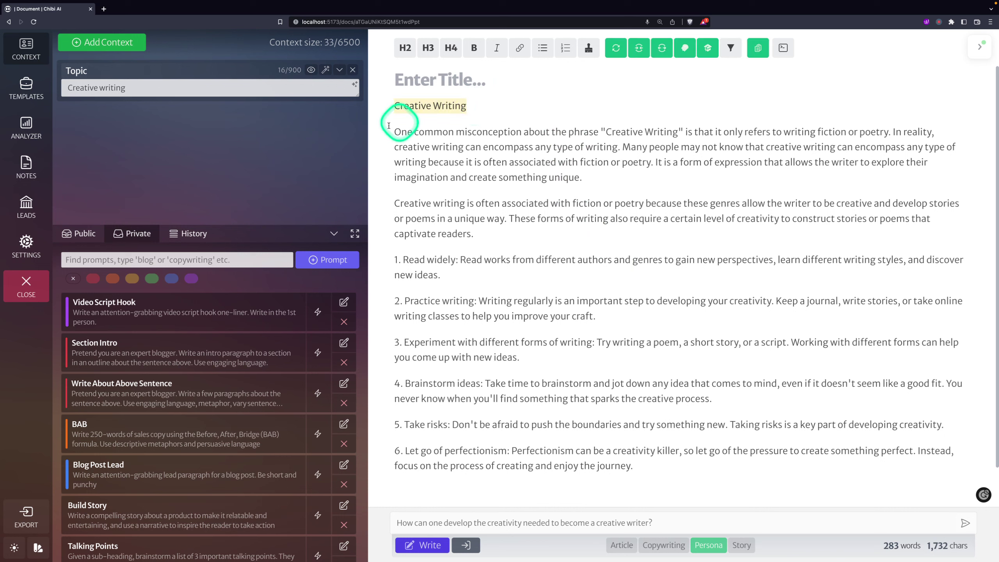
left_click(476, 105)
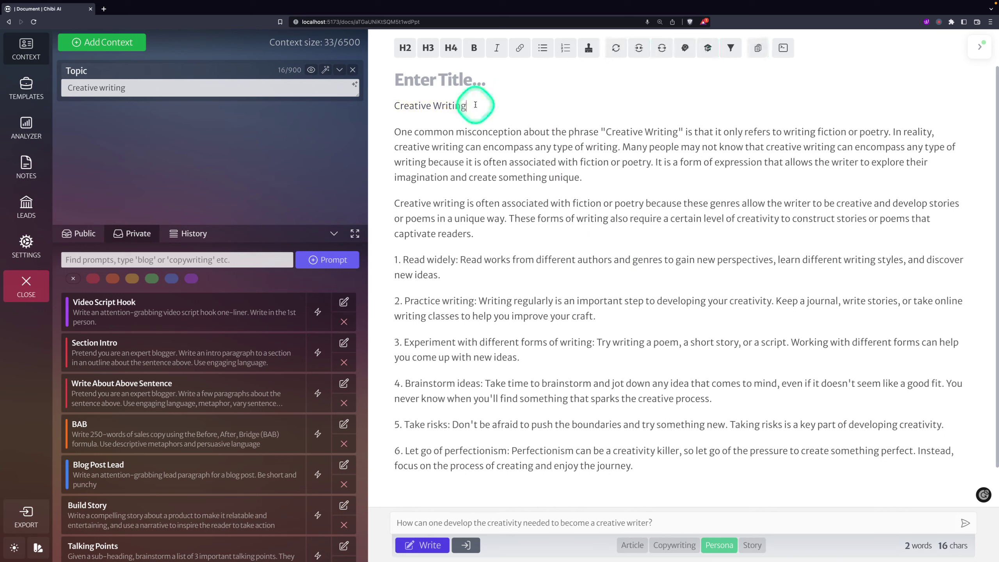
left_click_drag(464, 115, 395, 105)
key("BackSpace")
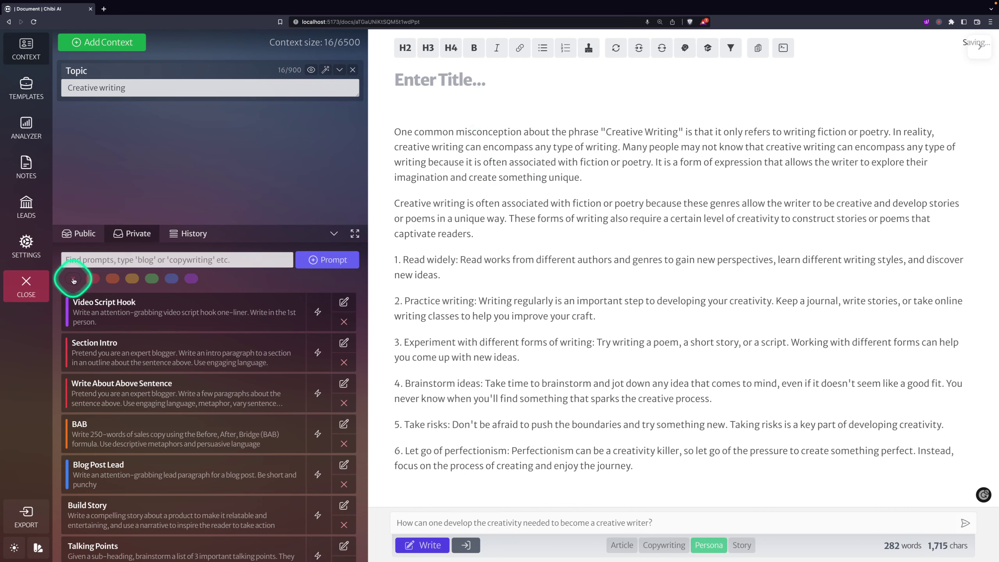
left_click(79, 234)
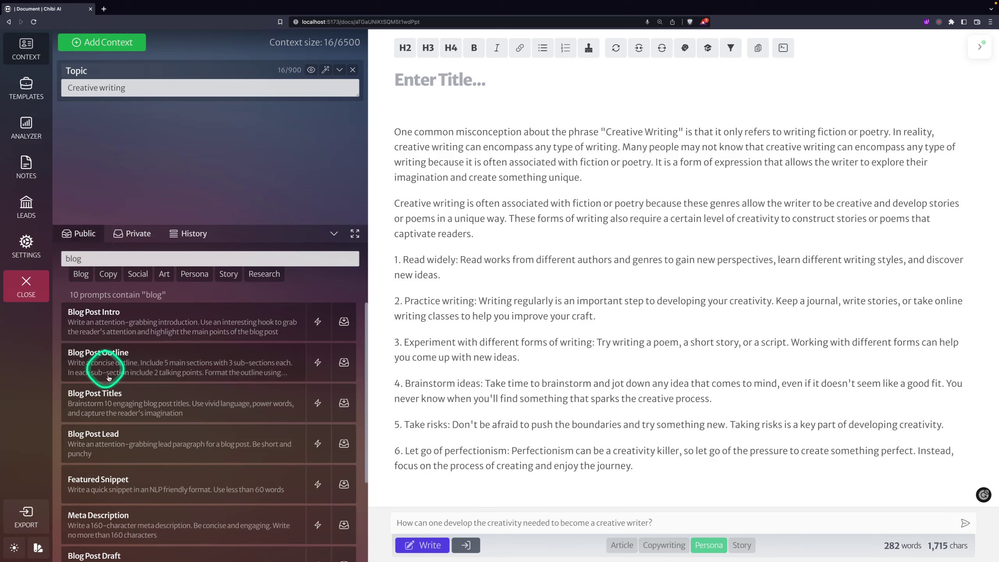
left_click(318, 403)
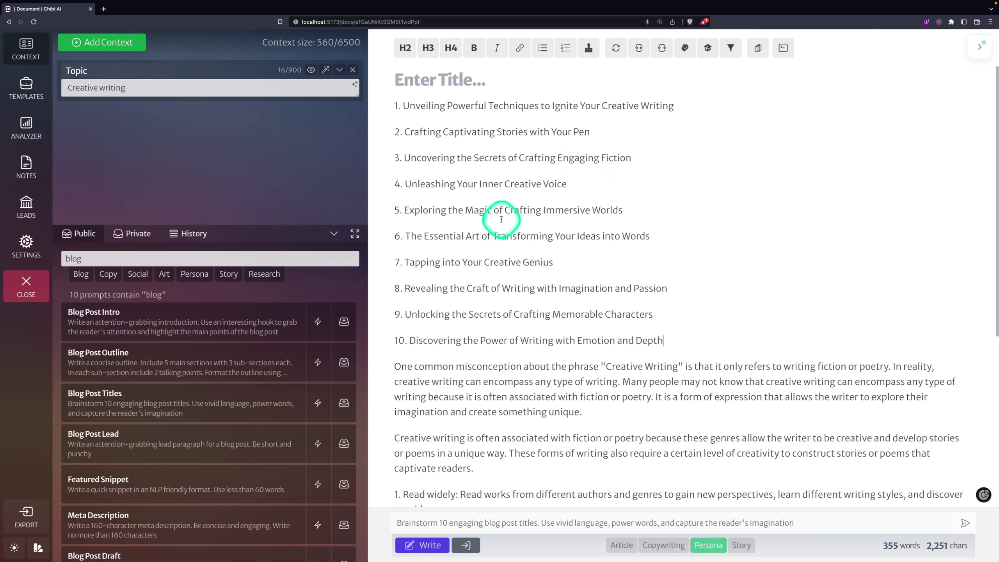
Step: Copy "Revealing the Craft of Writing" from suggestion 8 into the document title and extend it to "Revealing the Craft of Creatrive Writing:"
left_click_drag(652, 236, 391, 238)
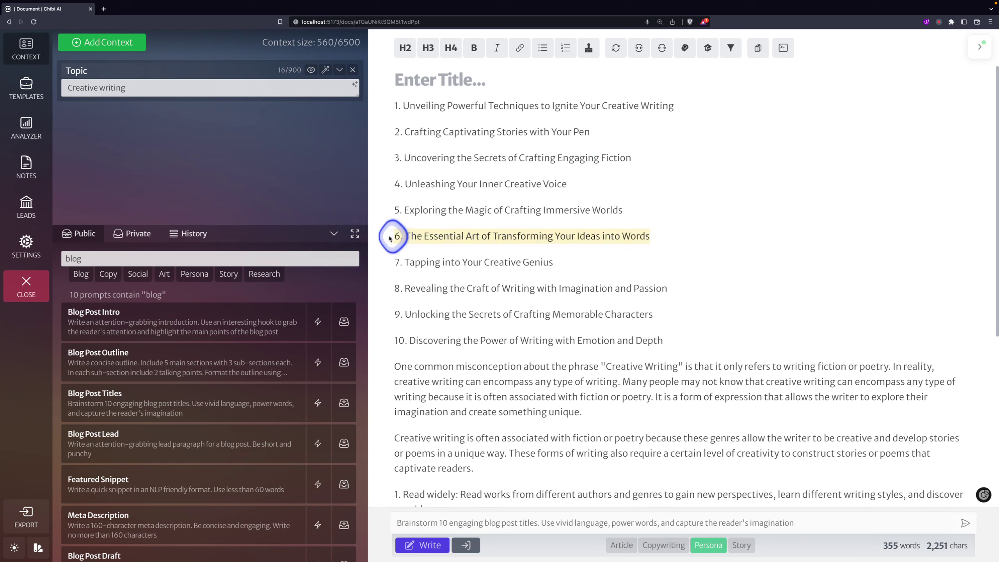
left_click_drag(554, 261, 668, 288)
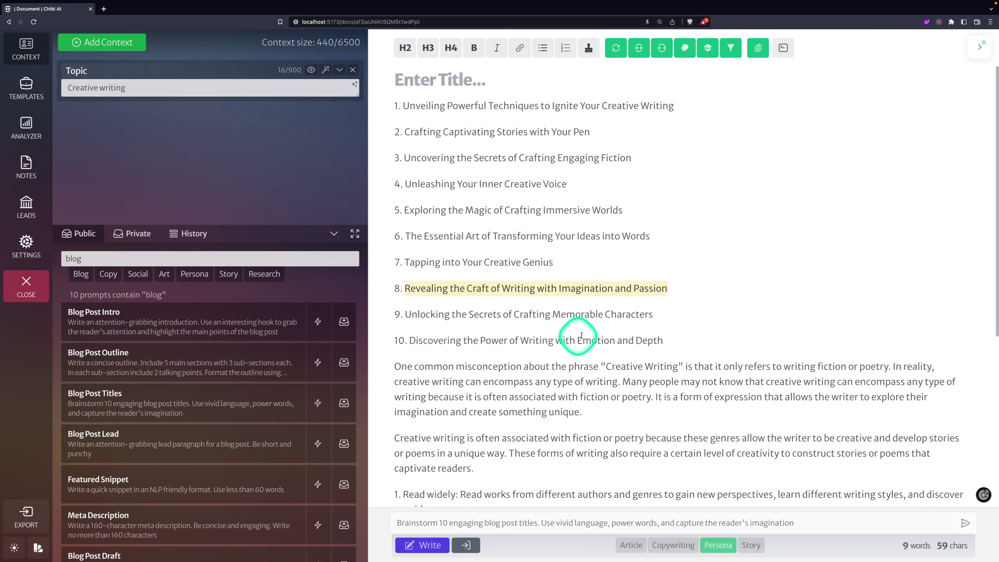
left_click_drag(664, 341, 410, 341)
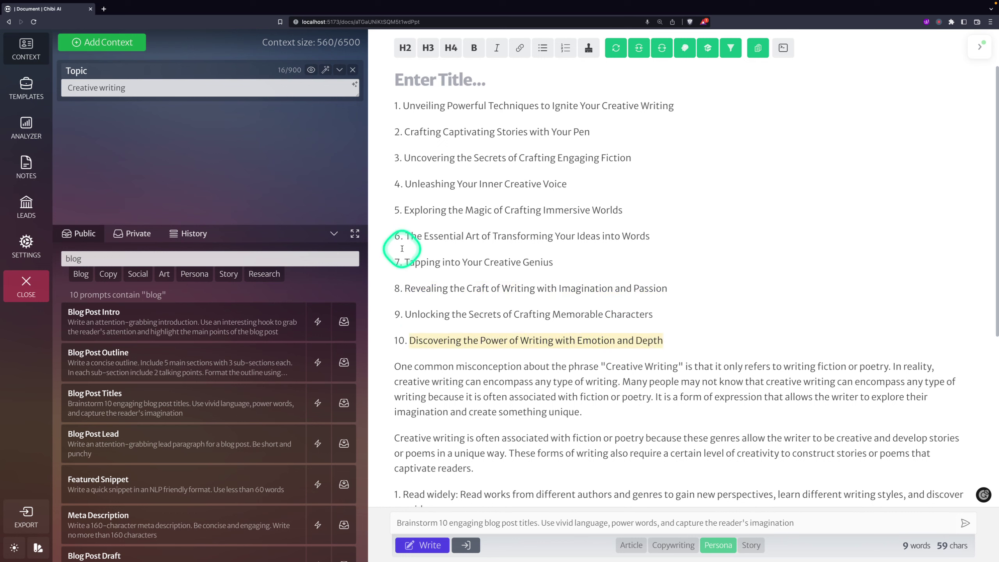
left_click(667, 342)
left_click_drag(667, 342, 520, 340)
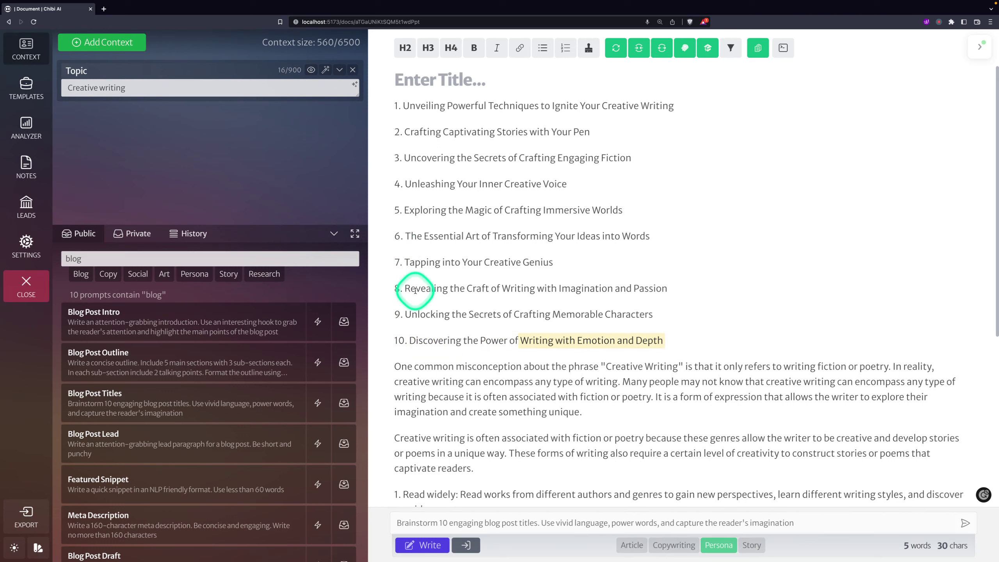
left_click_drag(407, 288, 534, 289)
key("super+c")
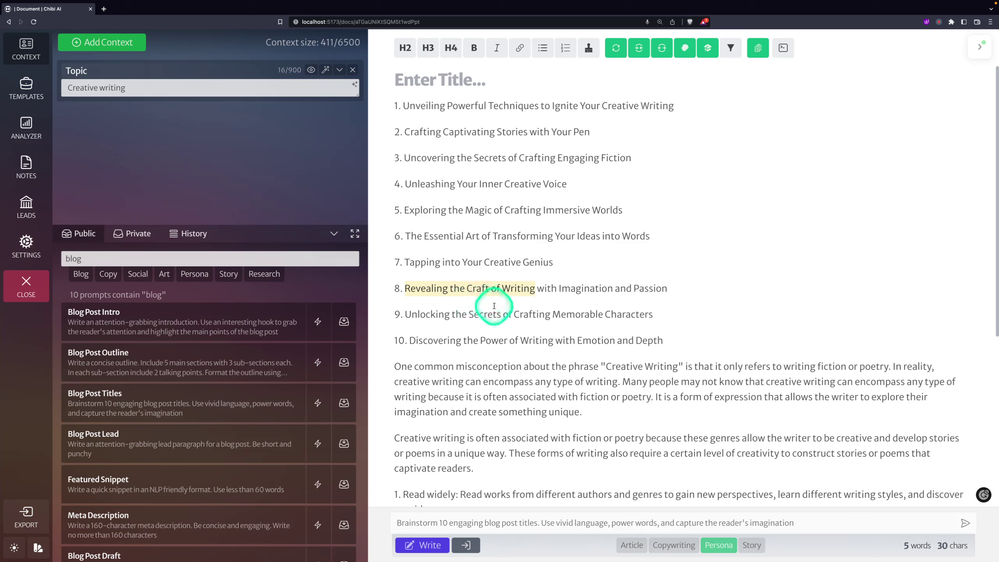
left_click(427, 85)
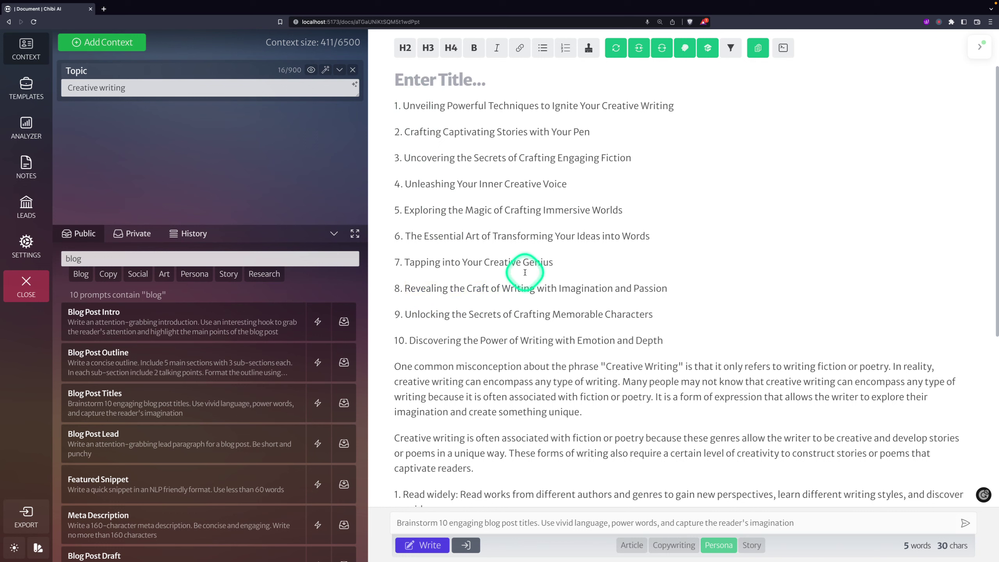
key("super+v")
left_click(558, 81)
type("Creativ")
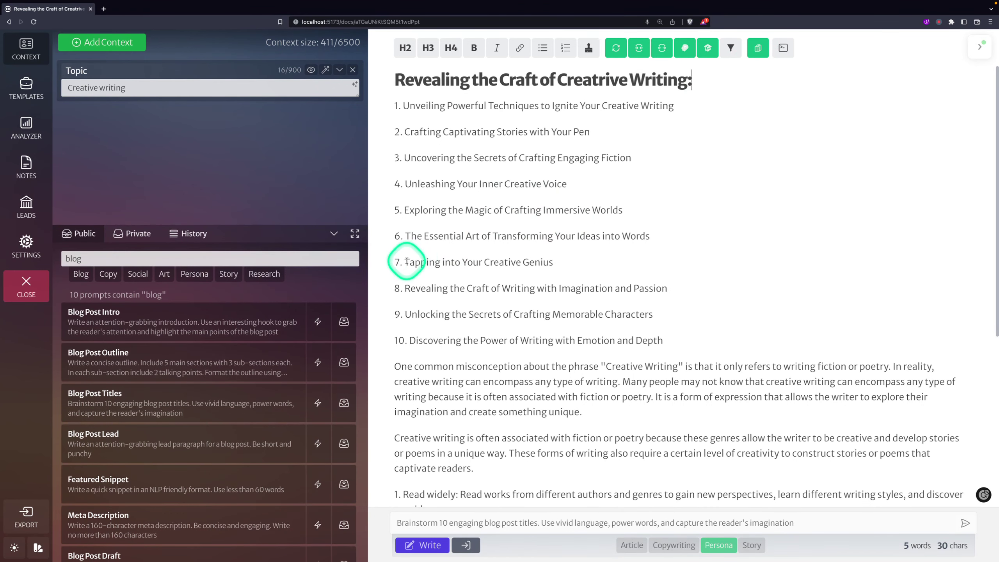
Step: Replace the document title with suggestion 7, "Tapping into Your Creative Genius"
left_click_drag(407, 261, 543, 262)
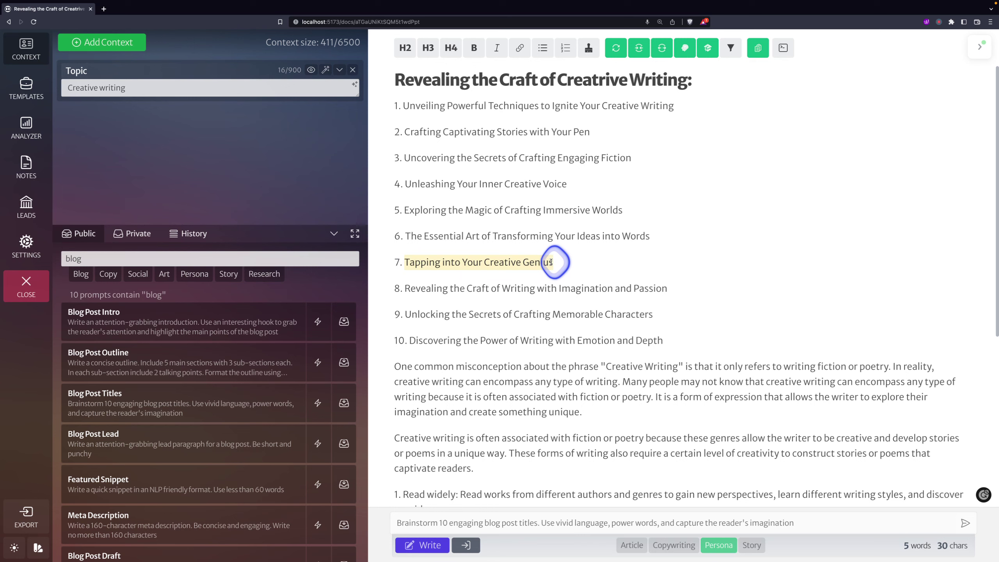
left_click(727, 87)
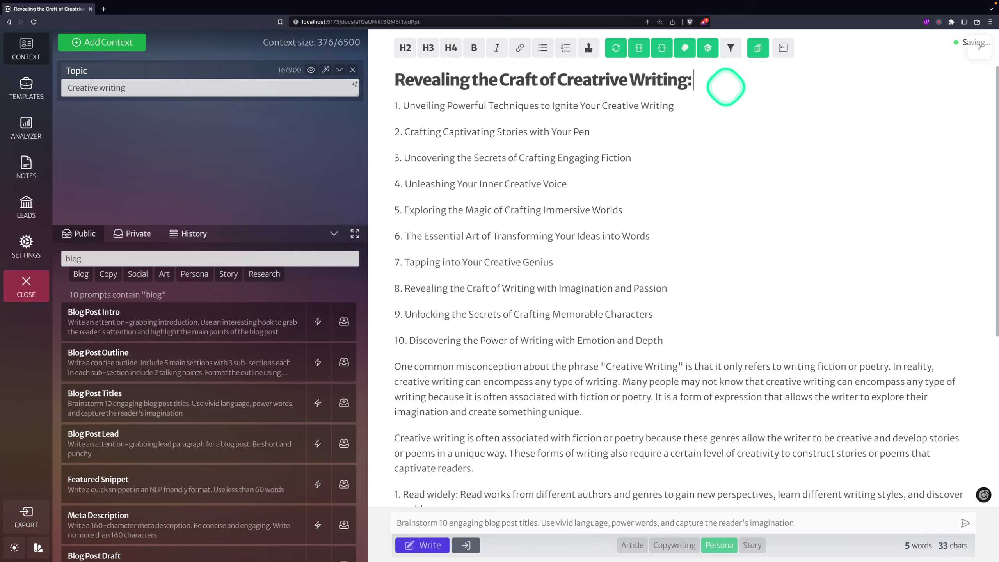
key("super+a")
type("Tapping into Your Creative Genius")
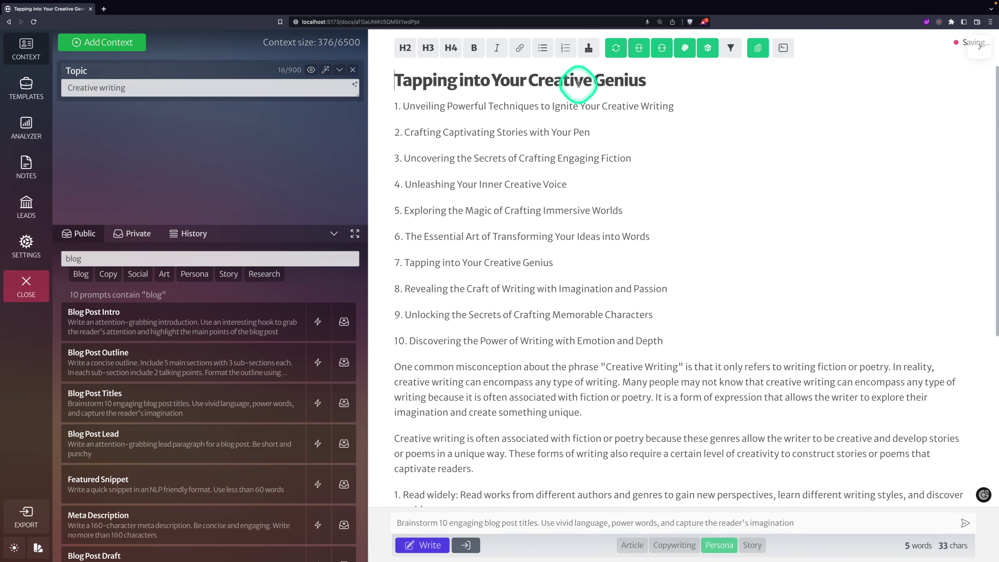
Step: Clear all text from the document title
key("Delete")
key("Delete")
key("Delete")
key("Delete")
key("Delete")
key("Delete")
key("Delete")
key("Delete")
key("Delete")
key("Delete")
key("Delete")
key("Delete")
key("Delete")
key("Delete")
key("Delete")
key("Delete")
key("Delete")
key("Delete")
double_click(496, 81)
key("BackSpace")
key("BackSpace")
key("BackSpace")
key("BackSpace")
key("BackSpace")
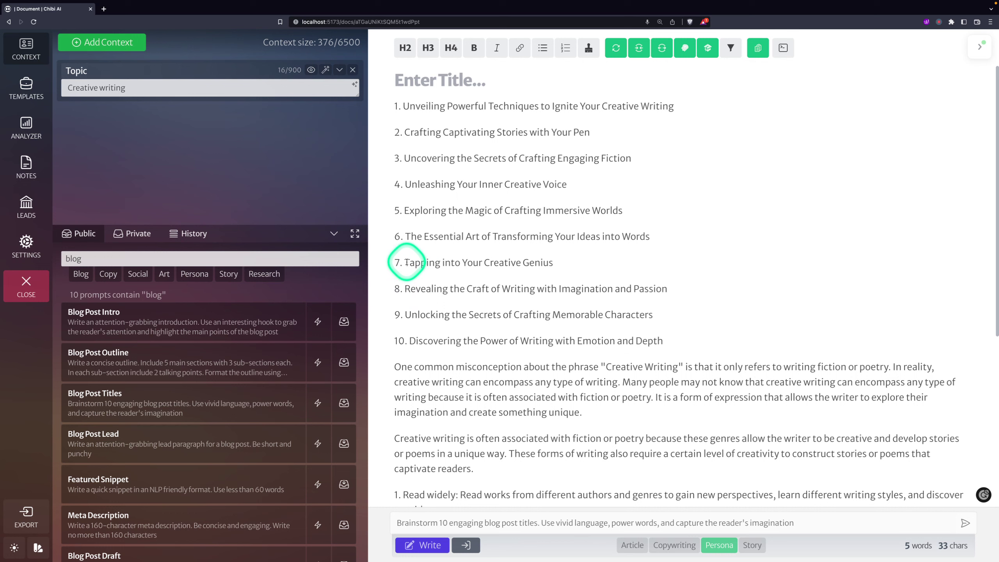
Step: Combine suggestions 7 and 8 so that suggestion 8 reads "Revealing the Craft of Writing: Tapping into Your Creative Genius"
left_click_drag(407, 263, 554, 263)
key("ctrl+c")
left_click(501, 290)
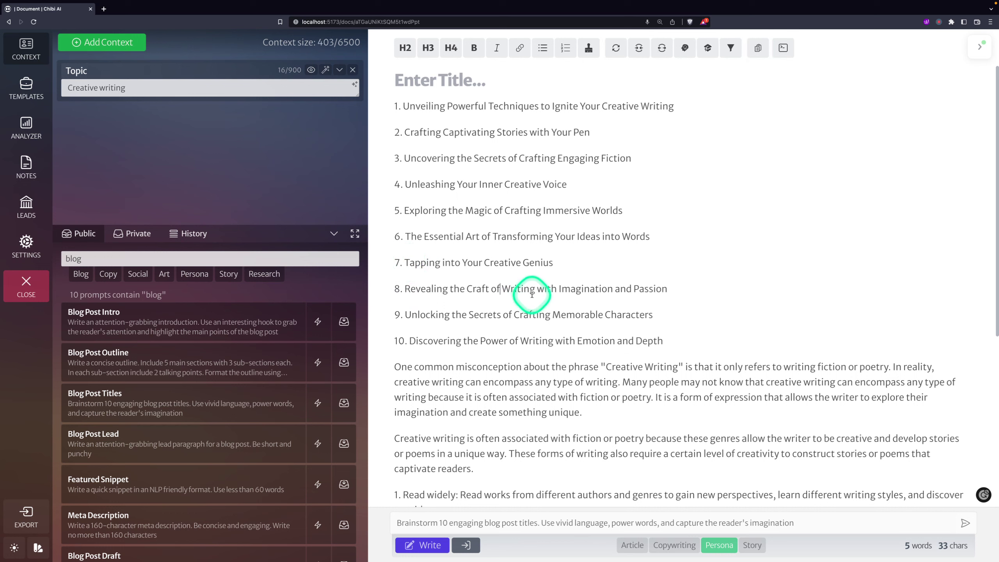
type(":")
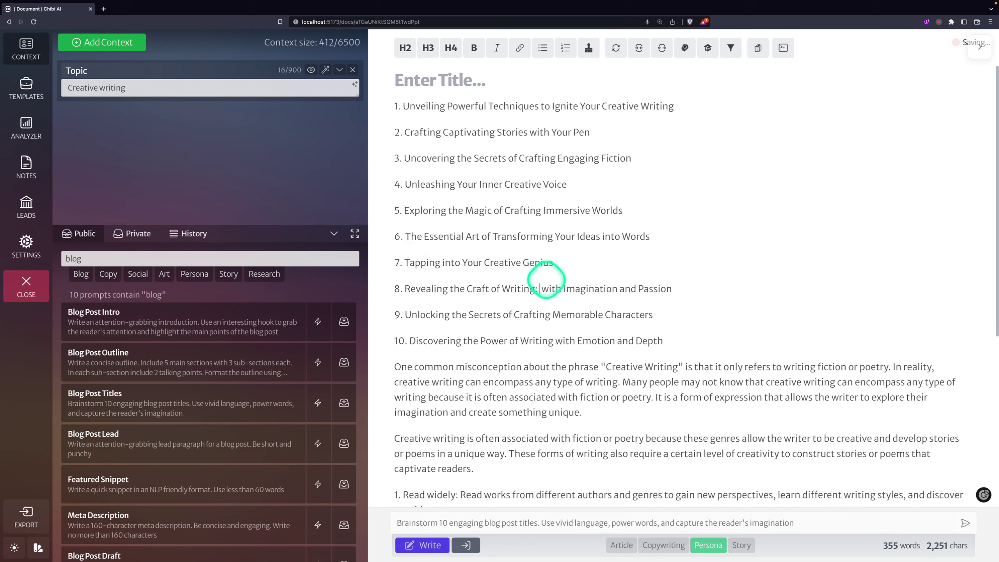
key("ctrl+v")
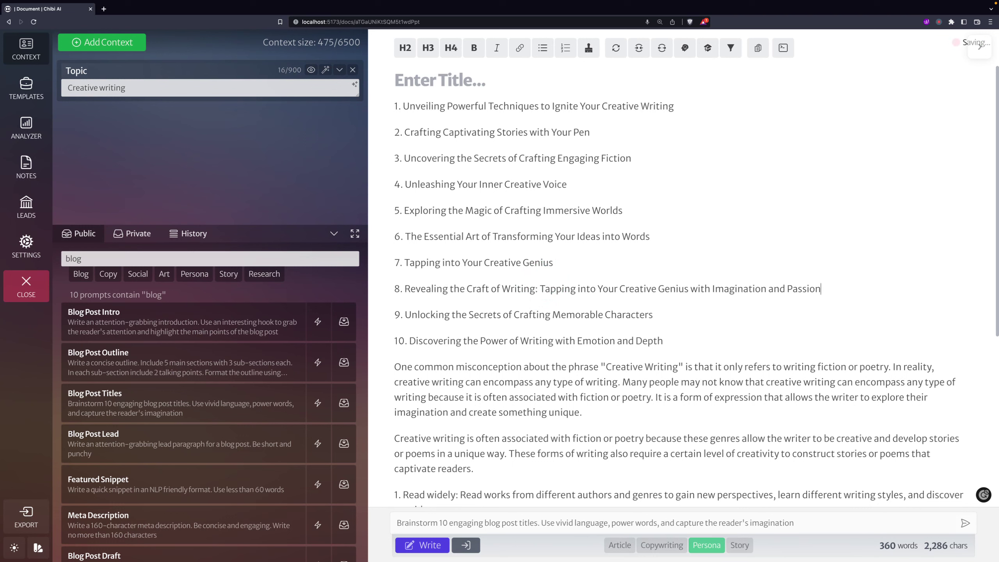
left_click_drag(689, 288, 817, 287)
key("BackSpace")
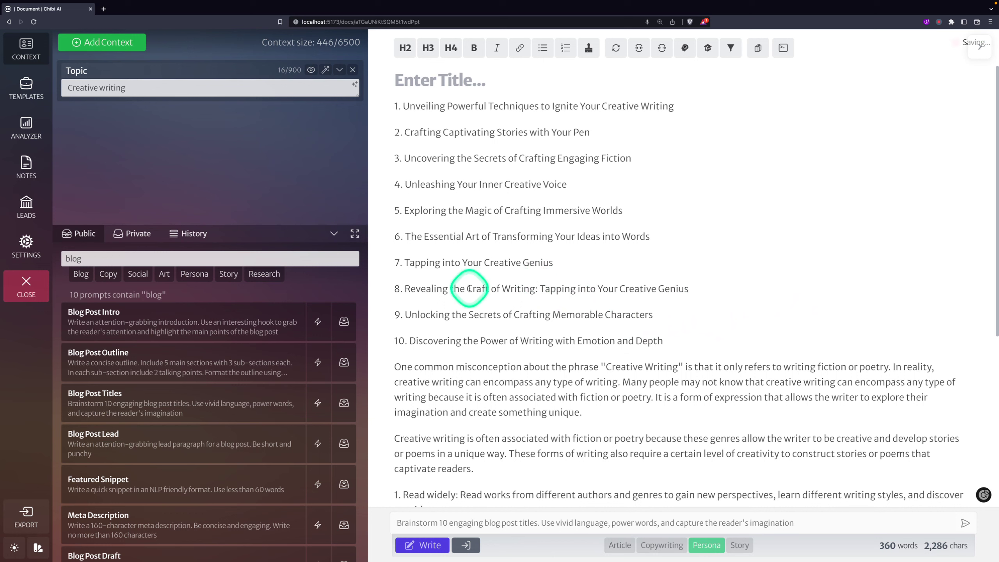
Step: Copy the edited suggestion 8 without its number into the document title
left_click(466, 289)
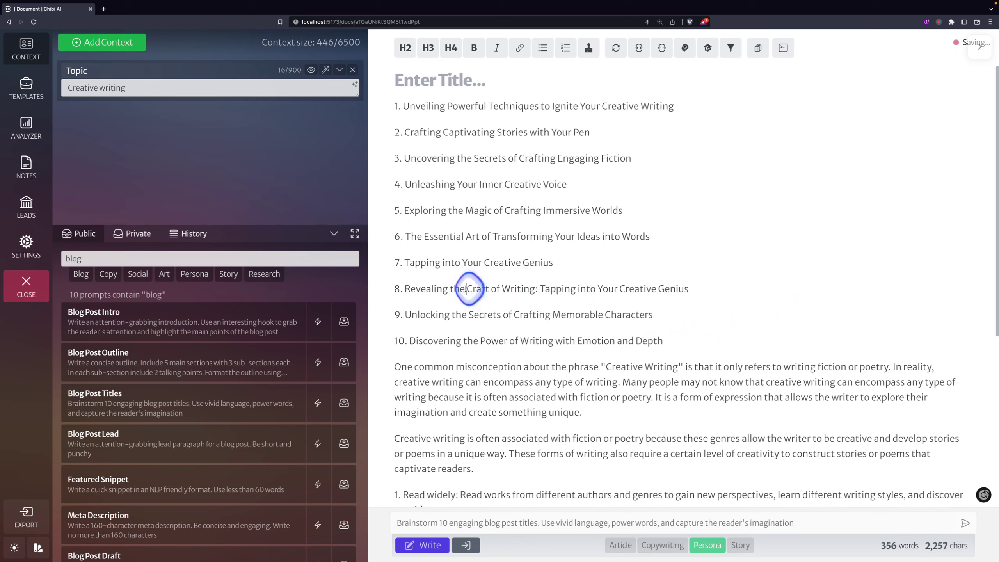
left_click(677, 289)
left_click_drag(676, 289, 407, 289)
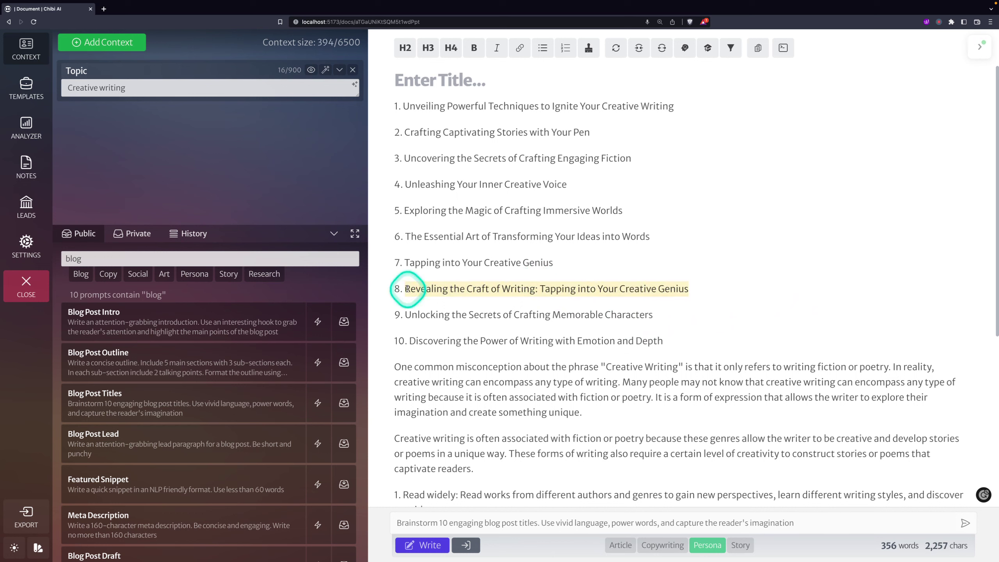
key("ctrl+c")
left_click(477, 80)
key("ctrl+v")
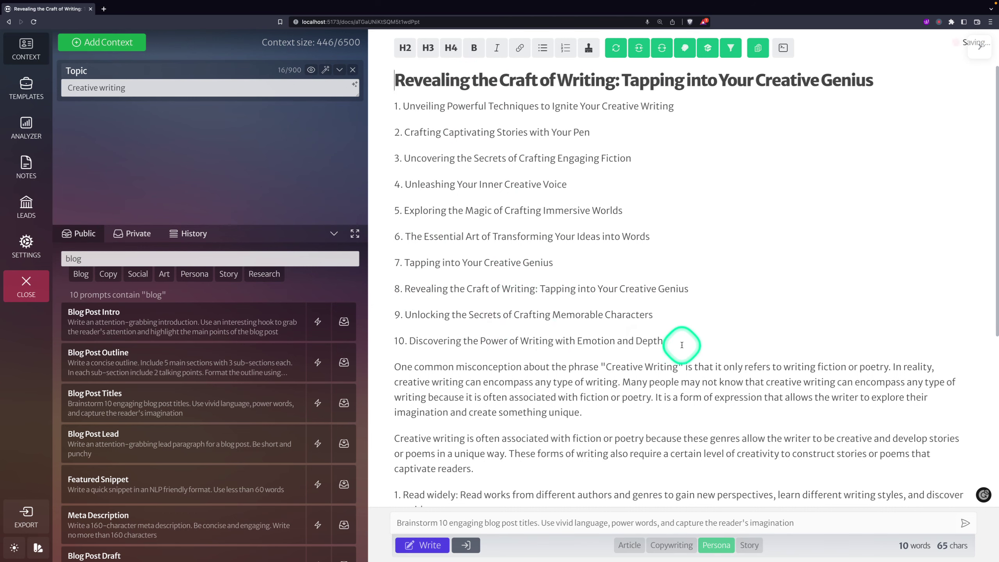
Step: Delete the list of ten suggested titles, keeping one empty line between the document title and the first paragraph
left_click_drag(679, 345, 395, 100)
key("BackSpace")
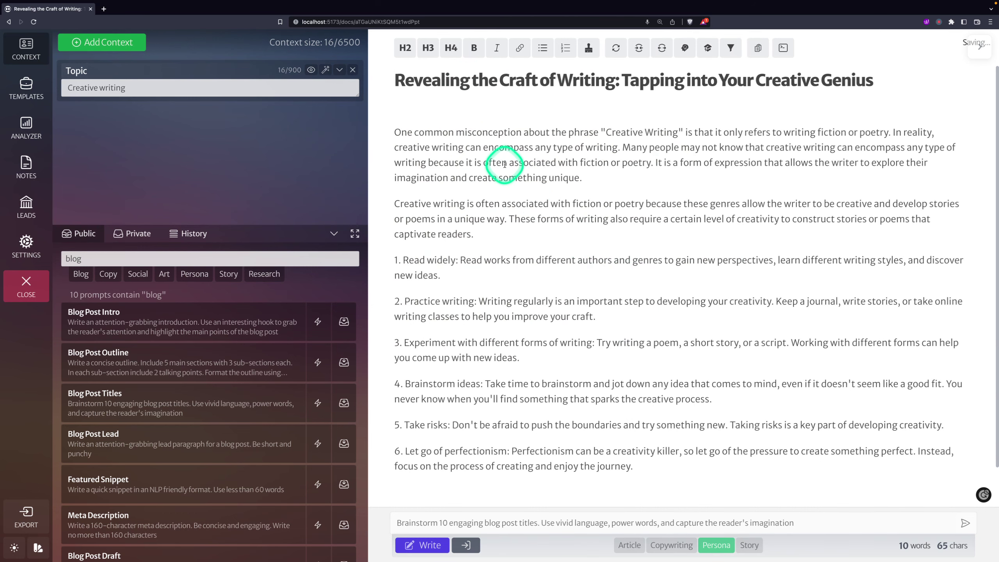
key("Delete")
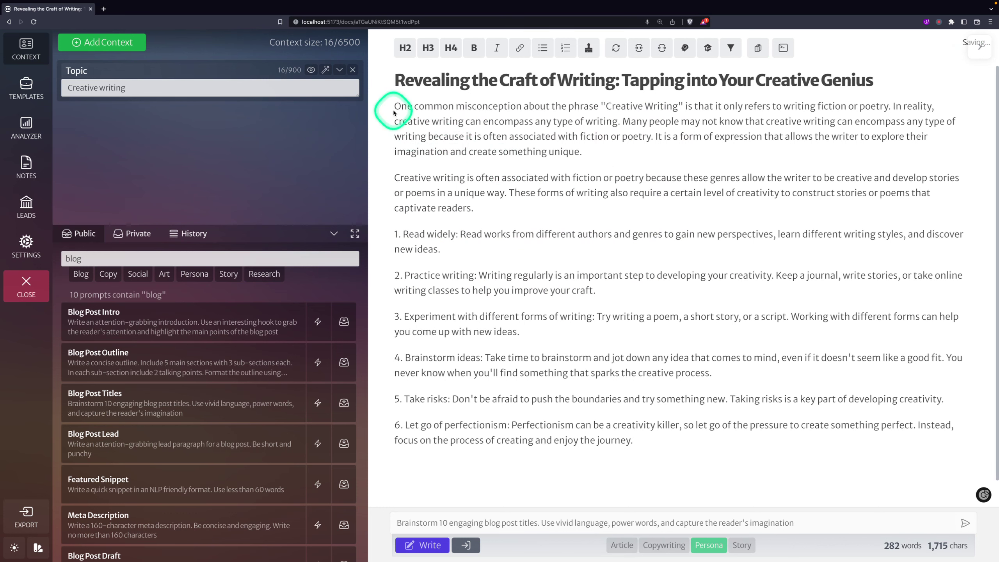
key("Return")
left_click(440, 105)
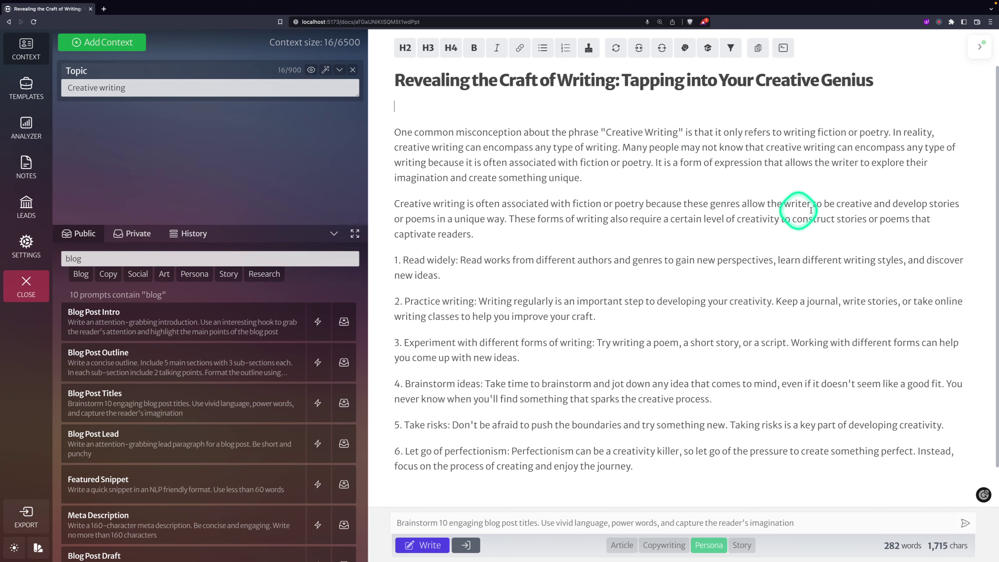
left_click(478, 234)
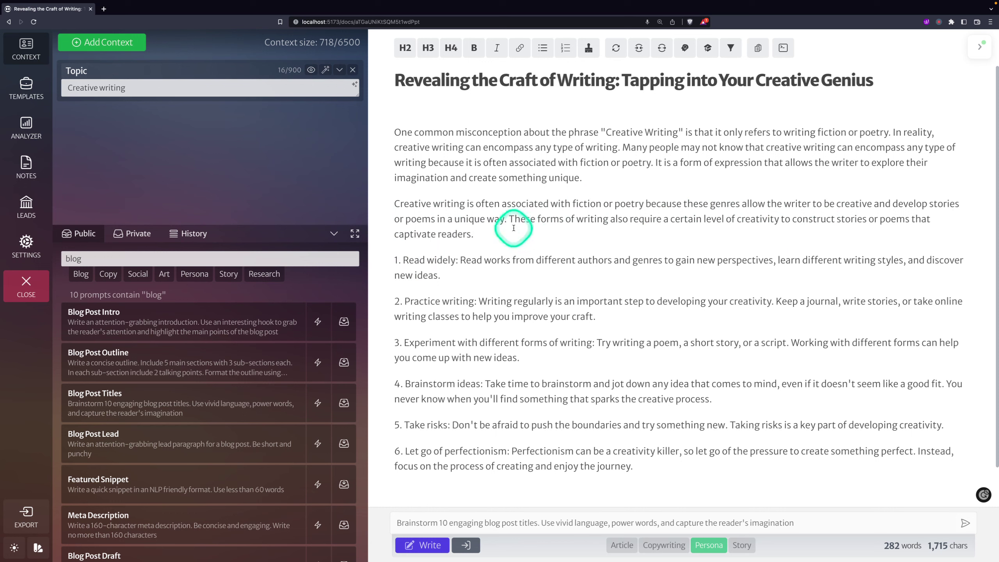
Step: Above the numbered tips, generate text with the prompt "Brainstorm 3 sub-heading ideas based on the above paragraph. Frame the heading as a question."
key("Return")
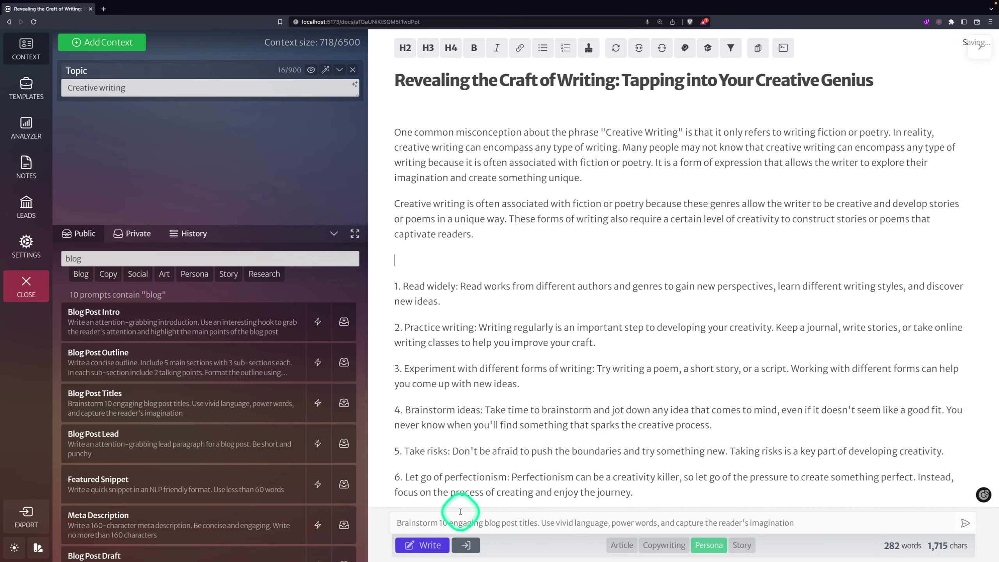
left_click(480, 521)
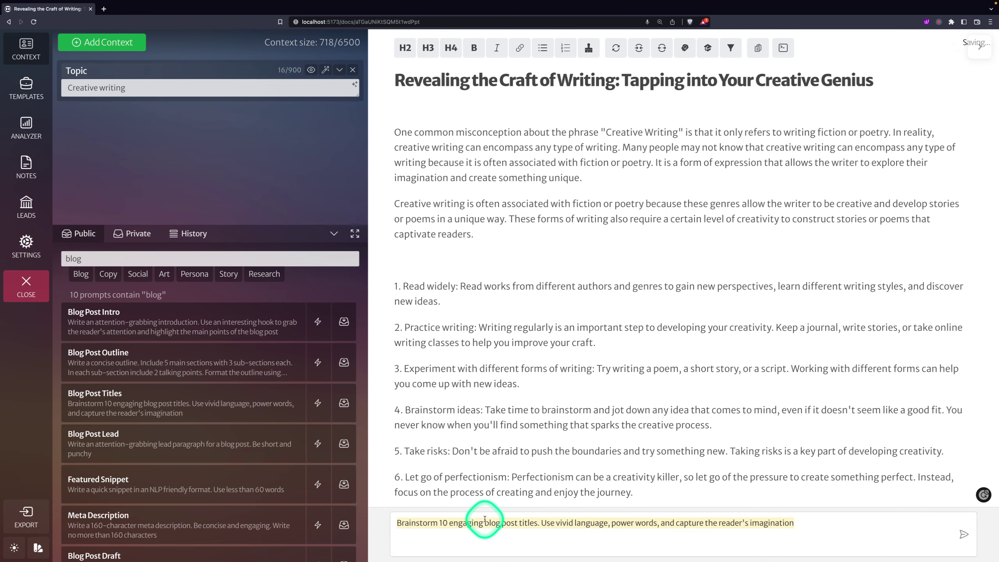
type("Br")
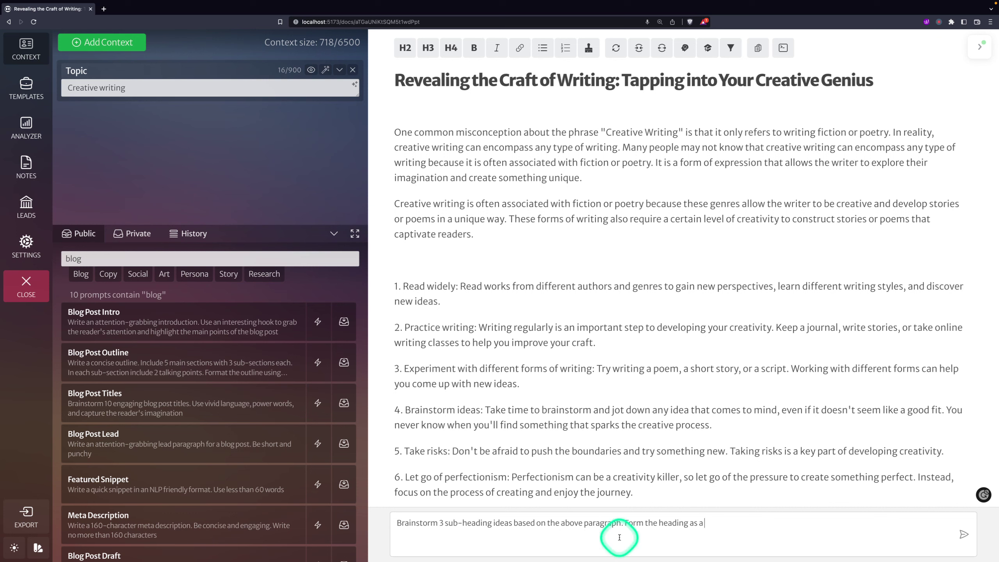
left_click(636, 523)
type("G")
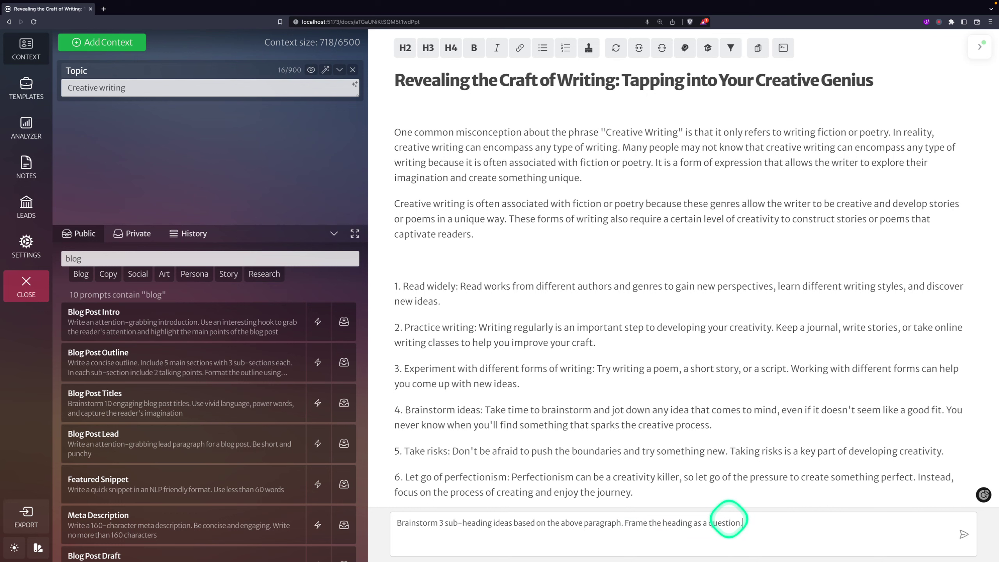
left_click(452, 260)
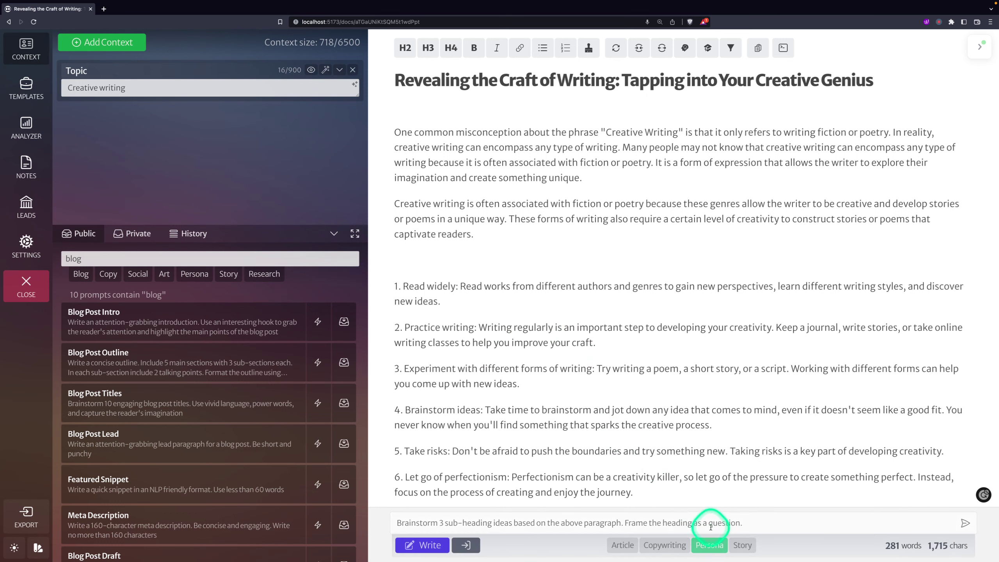
left_click(749, 524)
key("Return")
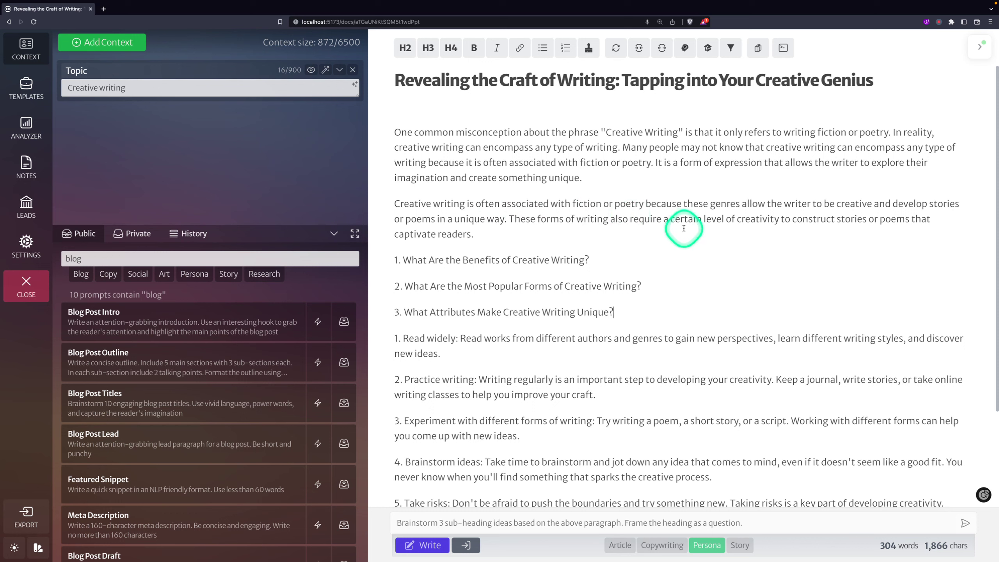
Step: Copy the third suggested sub-heading, without its number, above the second paragraph and format it as an H2 heading
left_click_drag(592, 307, 410, 310)
left_click(604, 186)
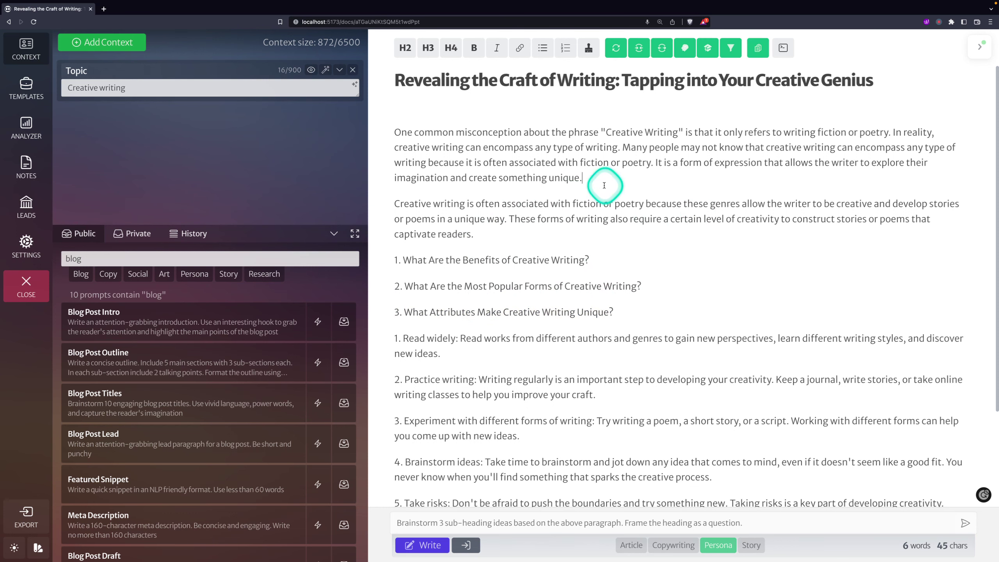
key("super+v")
key("super+alt+2")
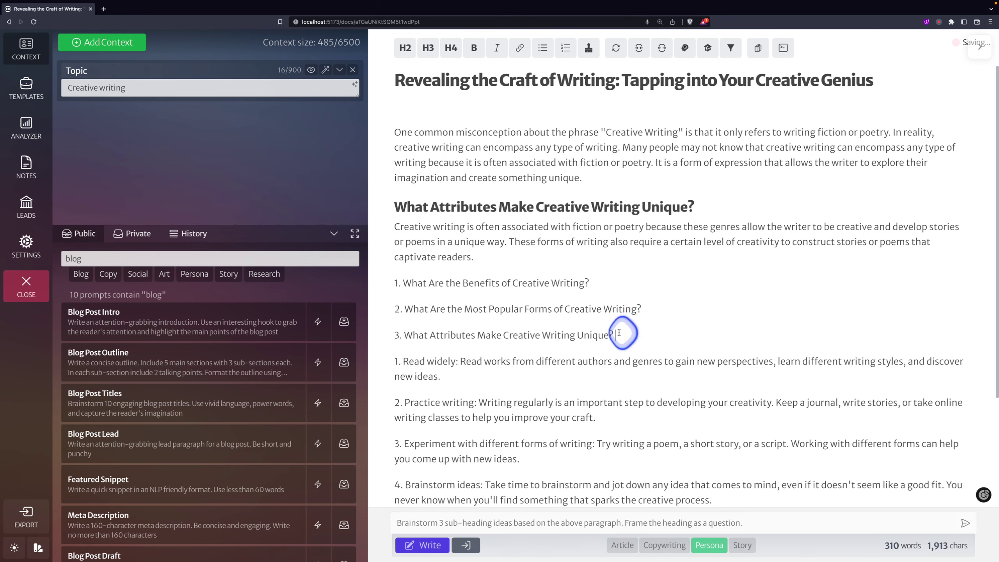
Step: Delete the three suggested sub-headings and add the line "Here are some tips to unlocking your creativity:" above the numbered tips
left_click_drag(620, 334, 372, 282)
key("BackSpace")
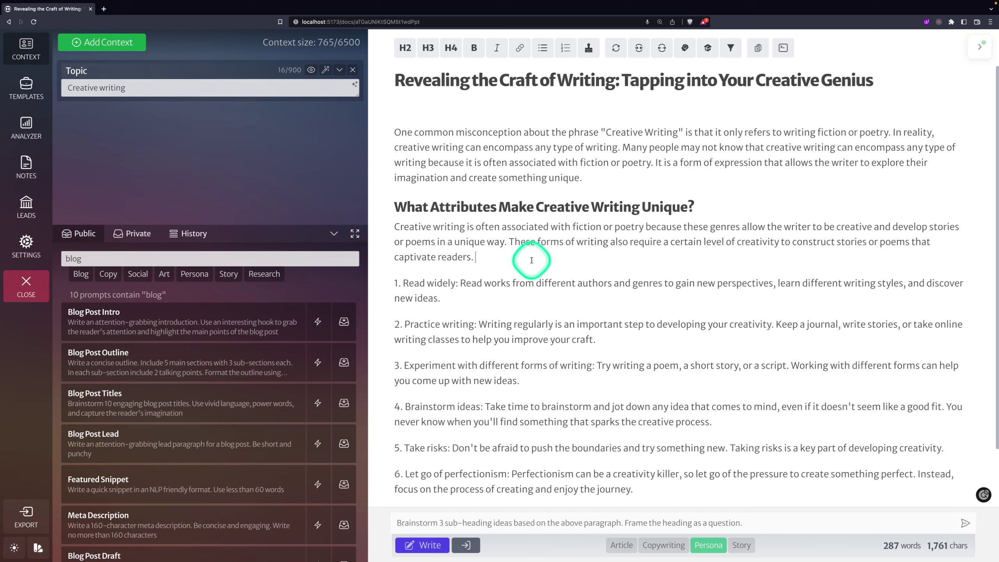
key("Return")
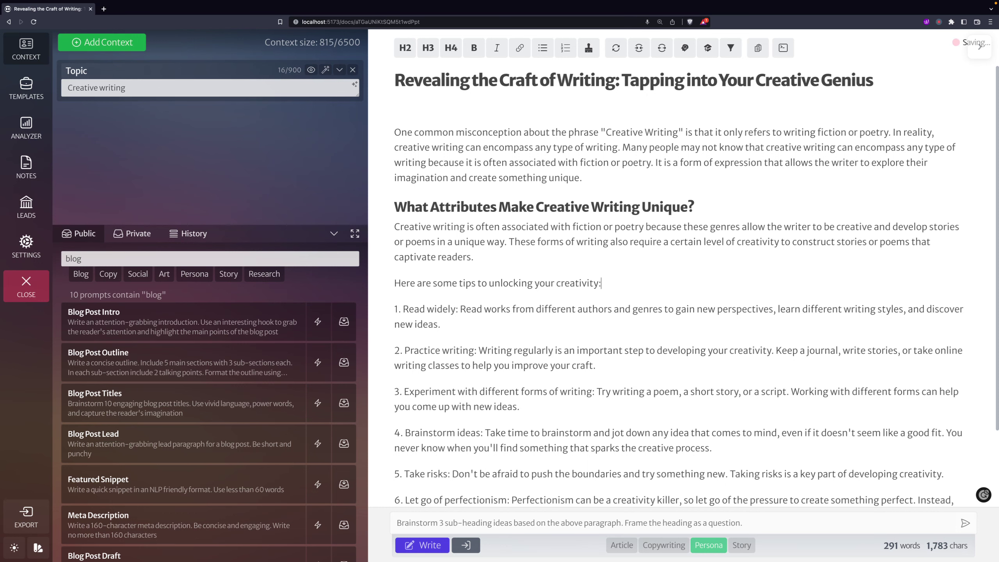
Step: Make the words "Read widely" bold in the first numbered tip
scroll(534, 255, "down", 2)
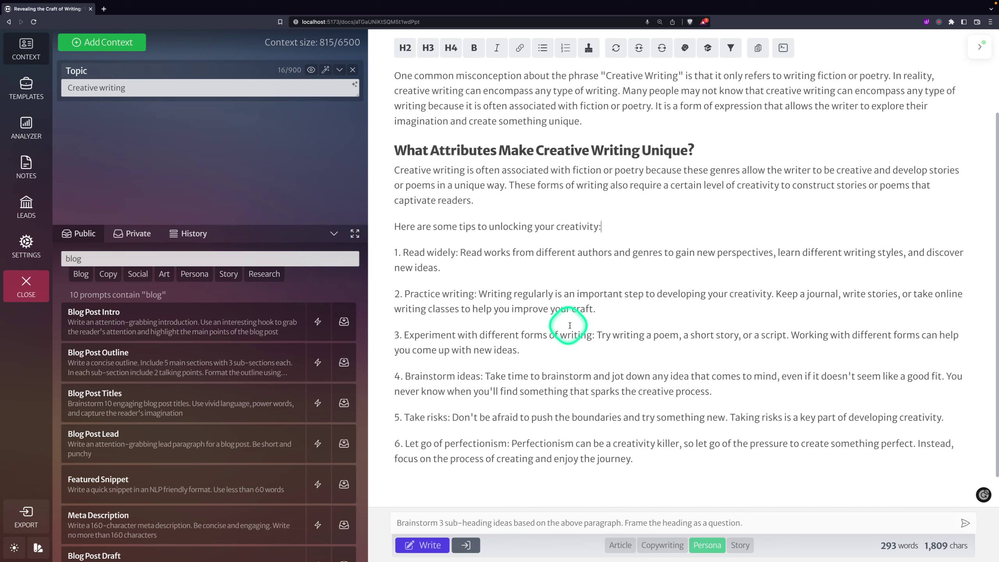
left_click(526, 348)
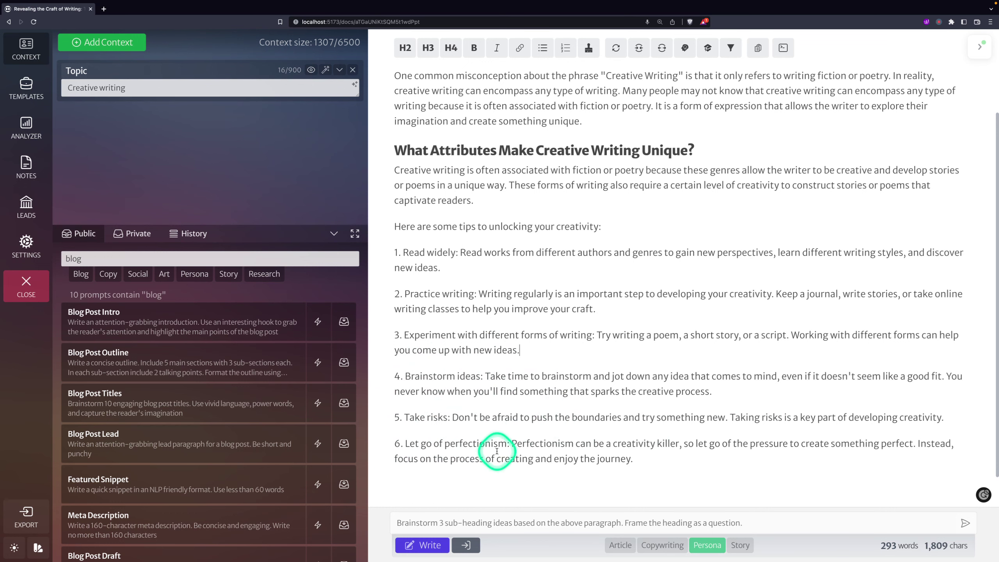
scroll(551, 414, "down", 1)
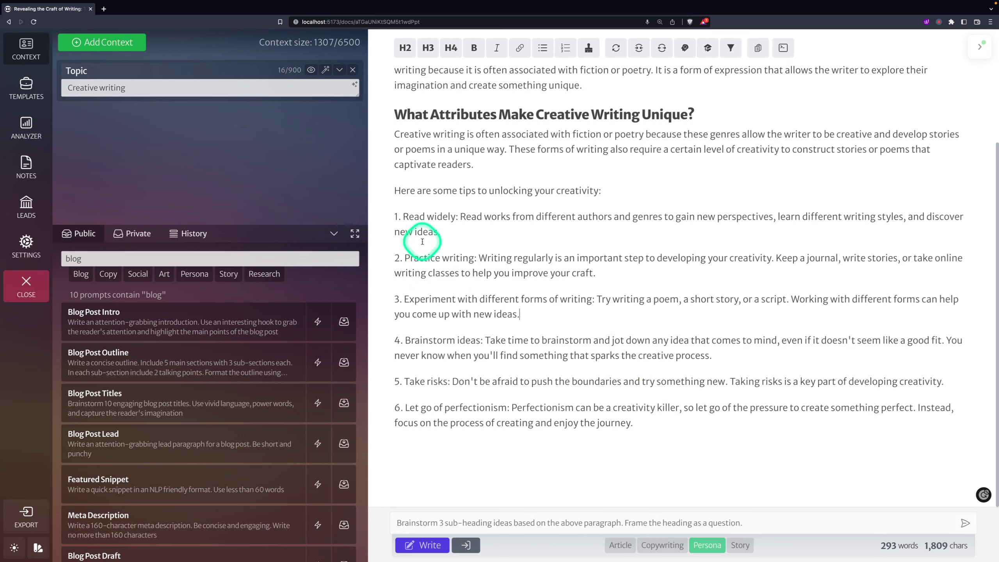
mouse_move(466, 226)
left_mouse_down()
mouse_move(504, 221)
mouse_move(460, 217)
left_mouse_up()
left_click(526, 217)
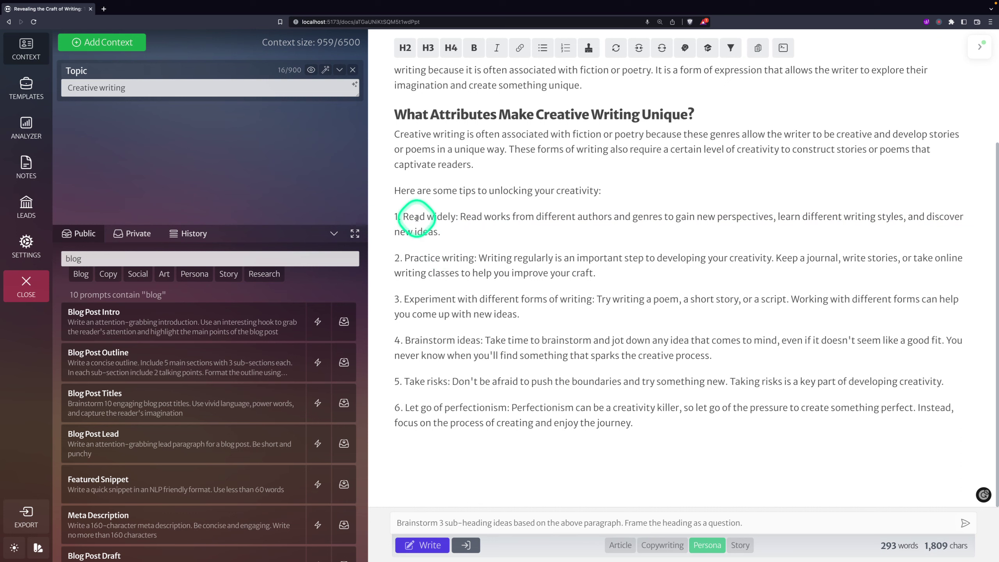
left_click_drag(456, 217, 406, 216)
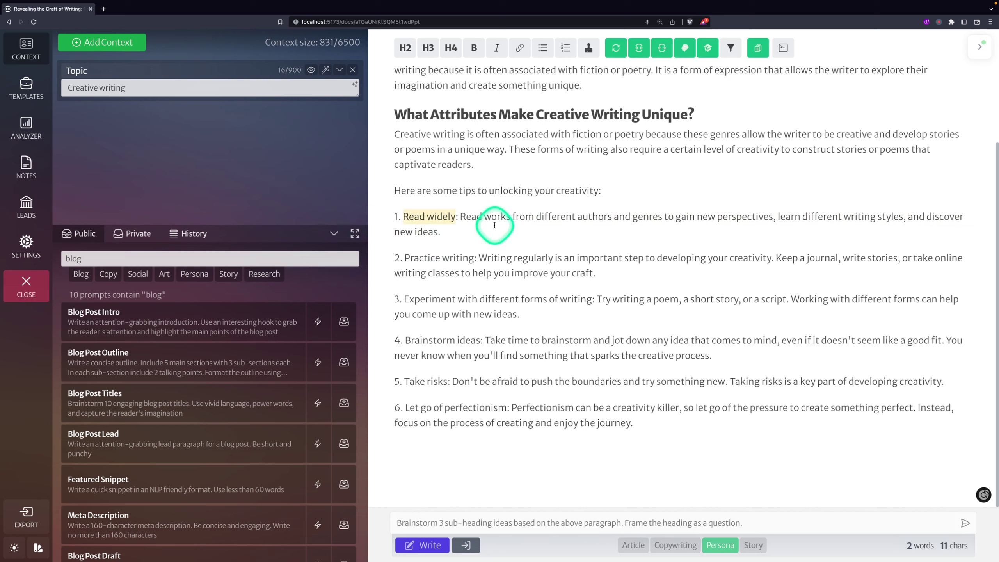
key("ctrl+b")
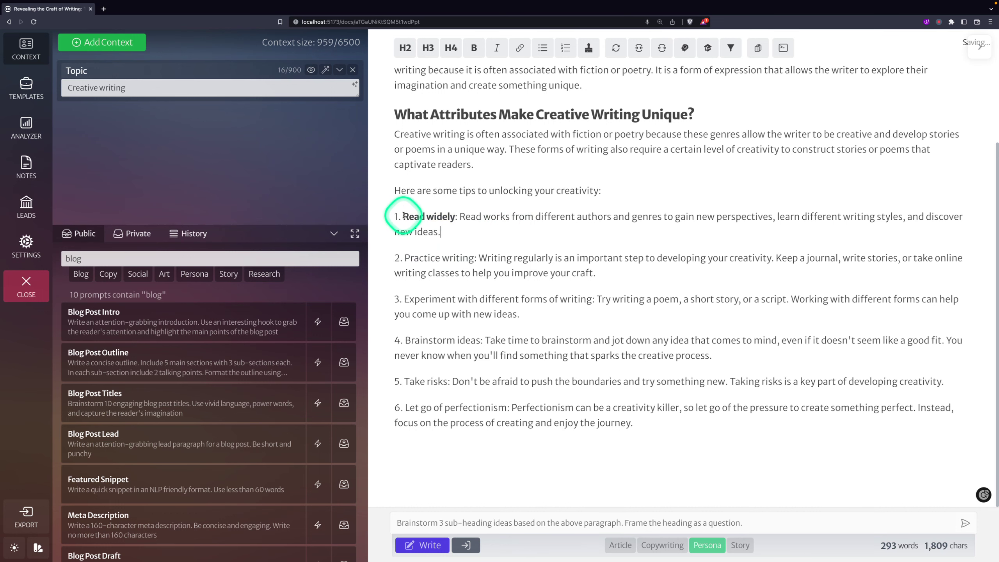
Step: Remove the number and colon from the first tip and put "Read widely" on its own line above its explanation
left_click(404, 215)
key("BackSpace")
key("BackSpace")
key("BackSpace")
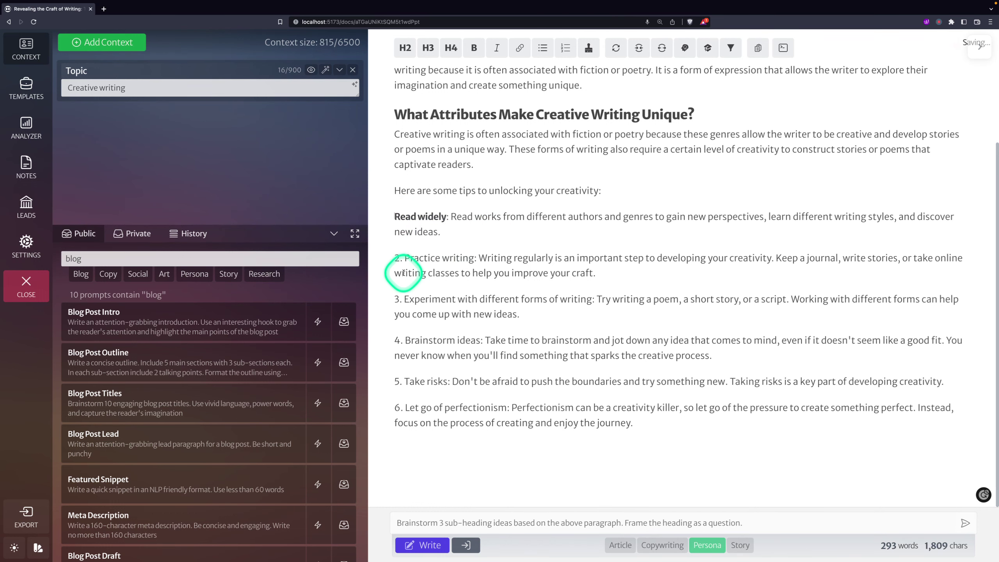
left_click(450, 216)
key("BackSpace")
key("BackSpace")
key("Return")
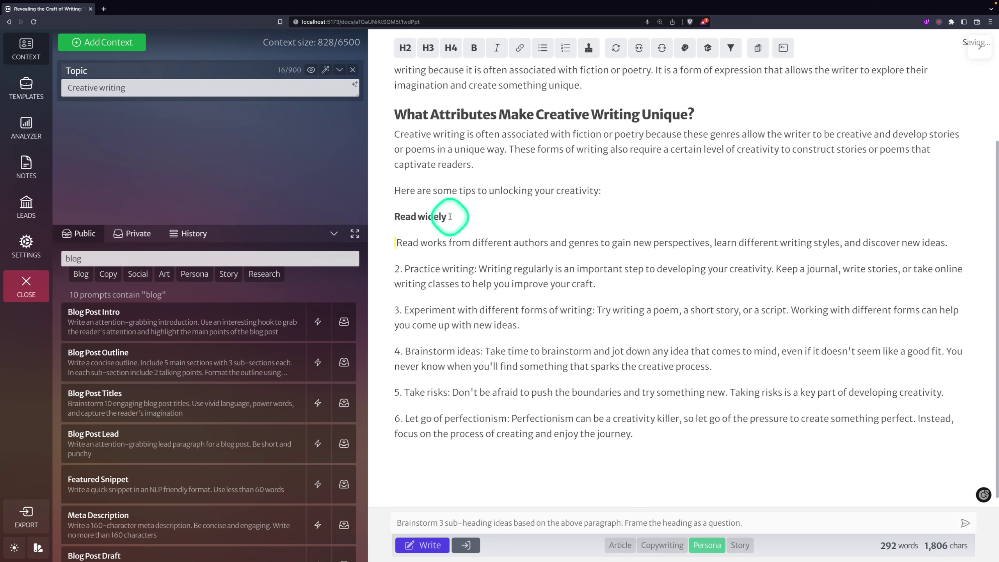
key("Delete")
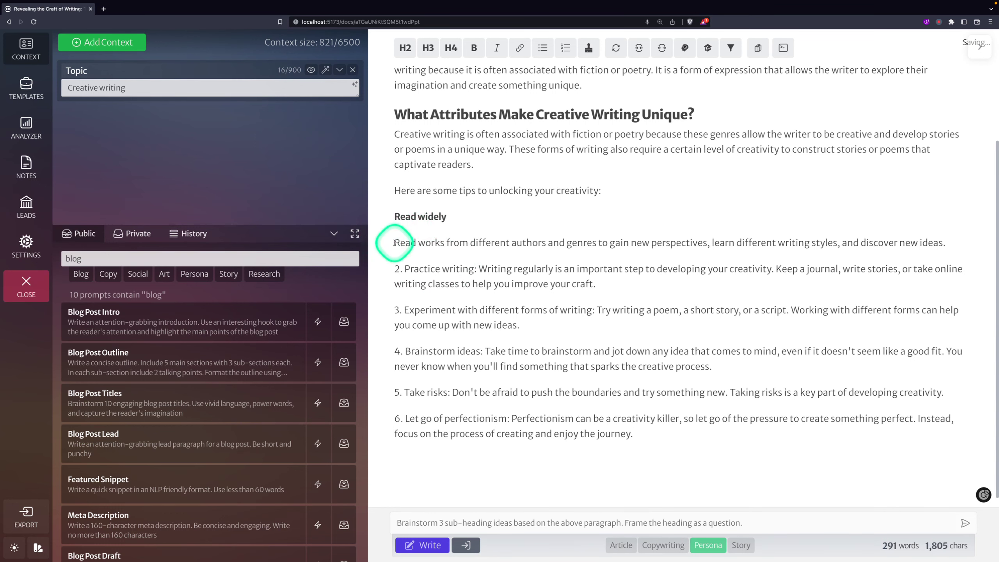
key("BackSpace")
key("Return")
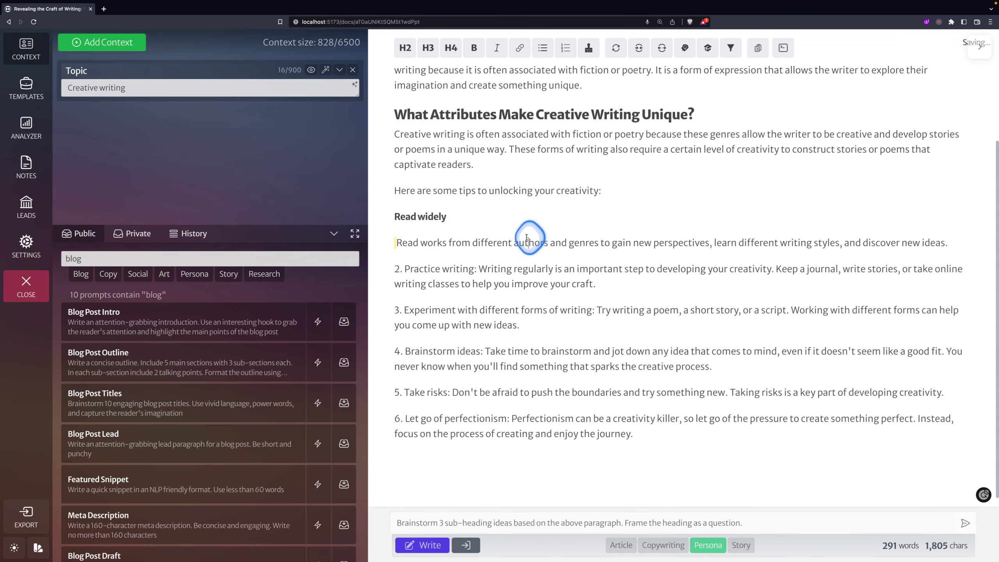
Step: Remove the bold from the "Read widely" line and format it as an H3 heading
left_click_drag(395, 217, 449, 217)
triple_click(410, 216)
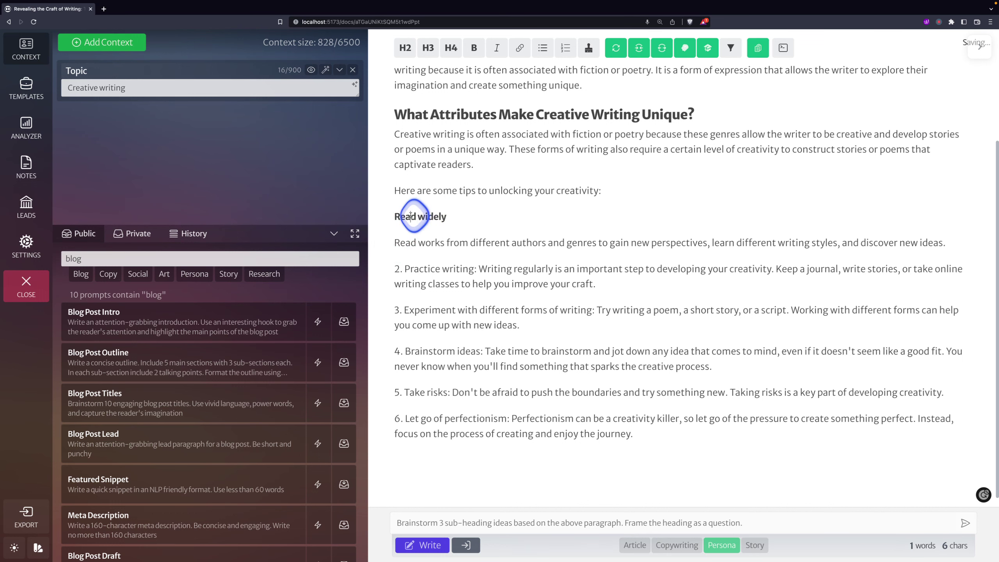
left_click(474, 49)
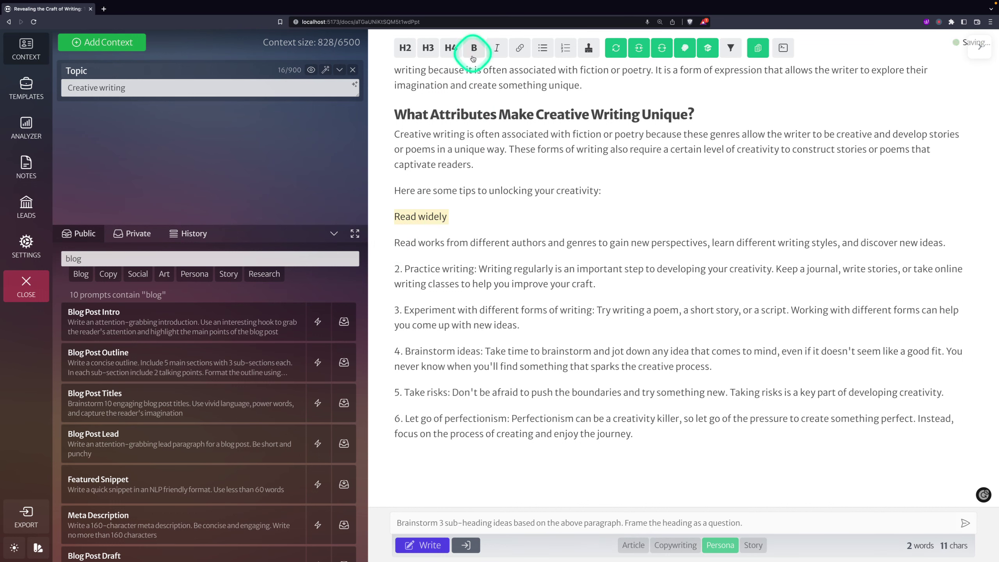
left_click(428, 48)
left_click(475, 222)
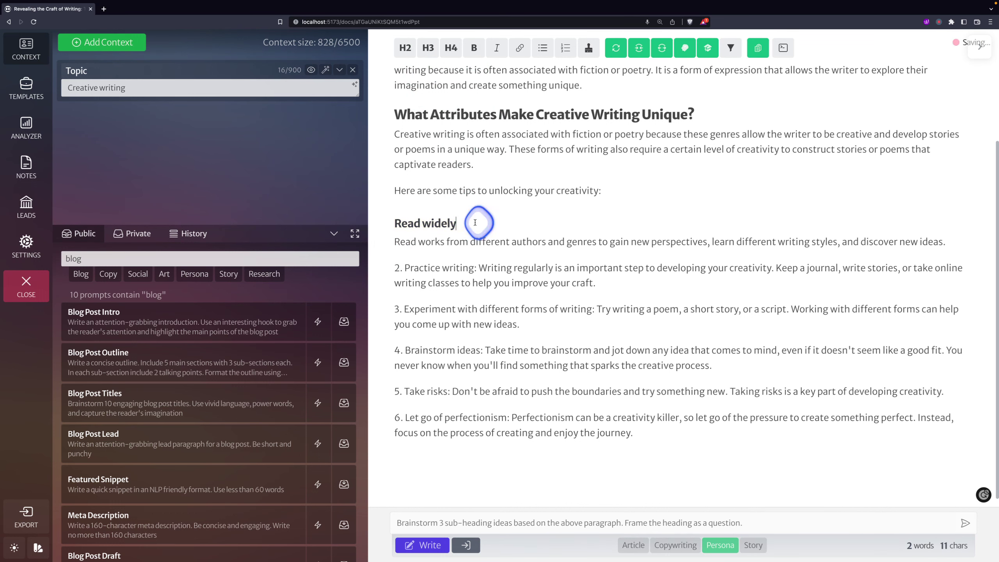
Step: Add the line "Influence by Robert Cialdini, Be Different by Michael Maliwics" below the explanation under "Read widely"
left_click(967, 247)
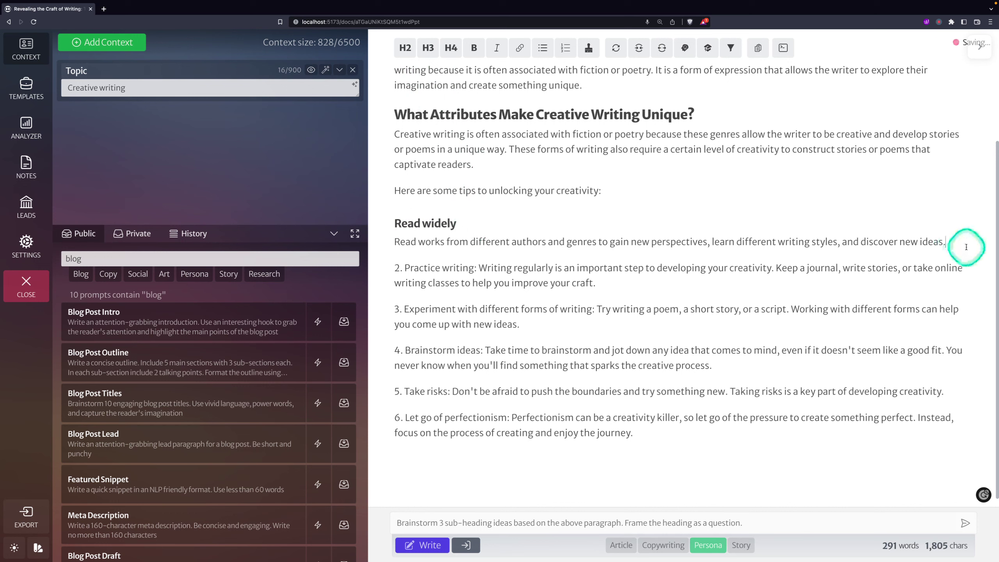
key("Return")
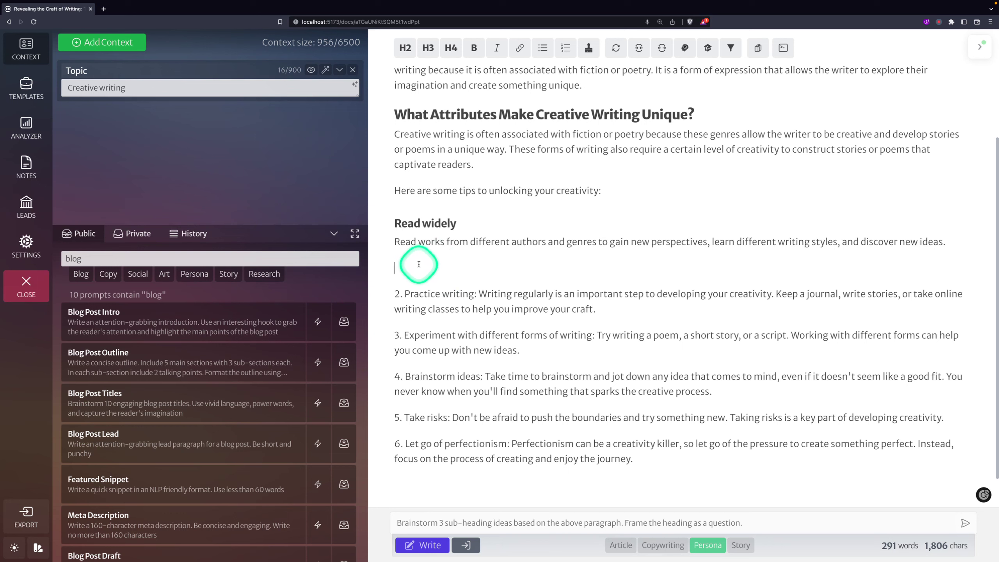
type("flu")
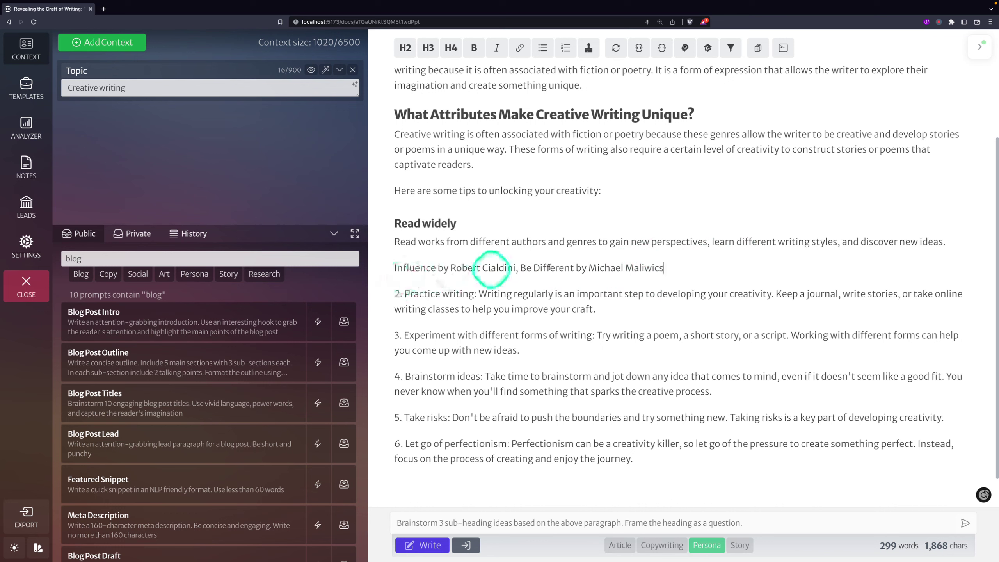
left_click_drag(665, 267, 384, 270)
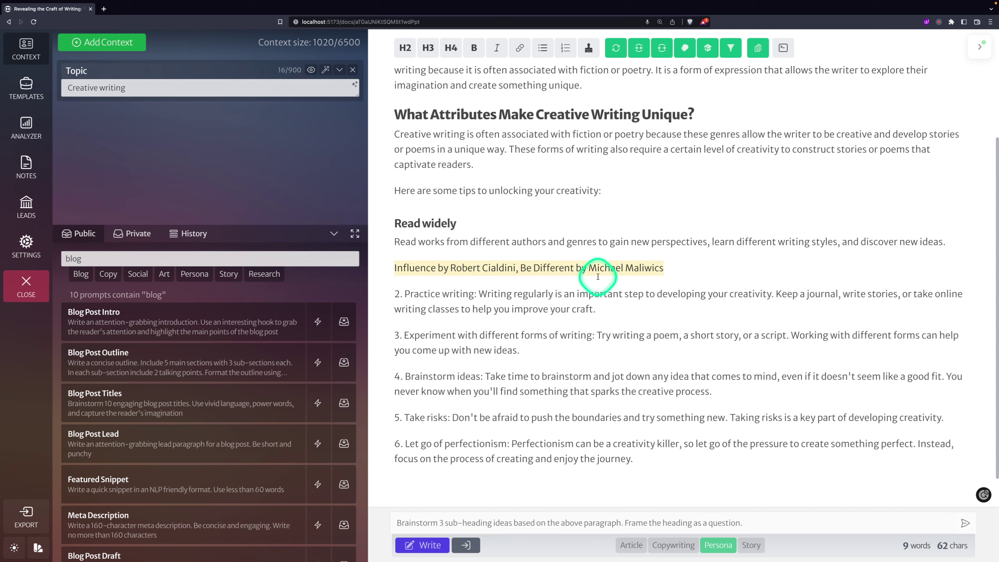
left_click(702, 273)
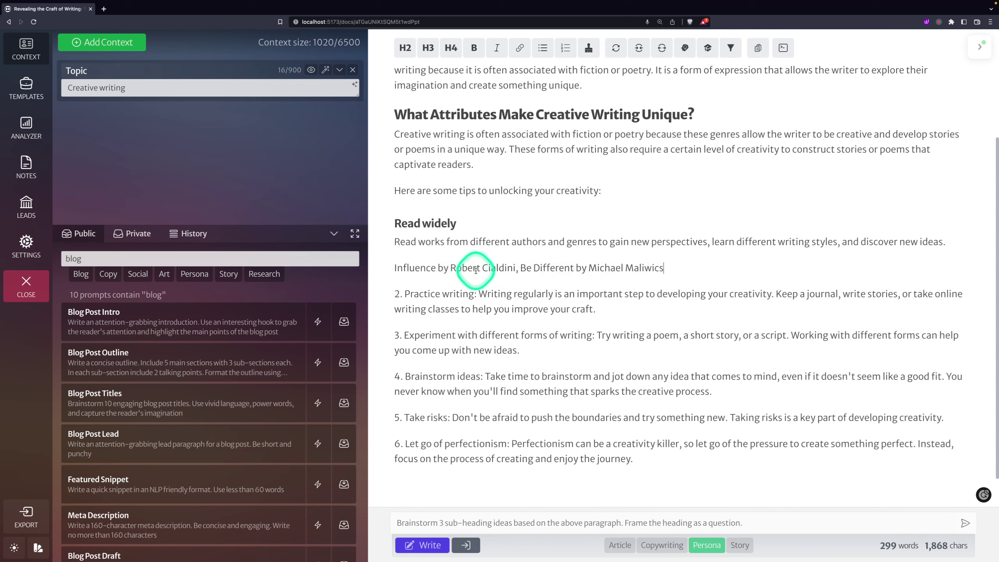
left_click_drag(665, 268, 393, 269)
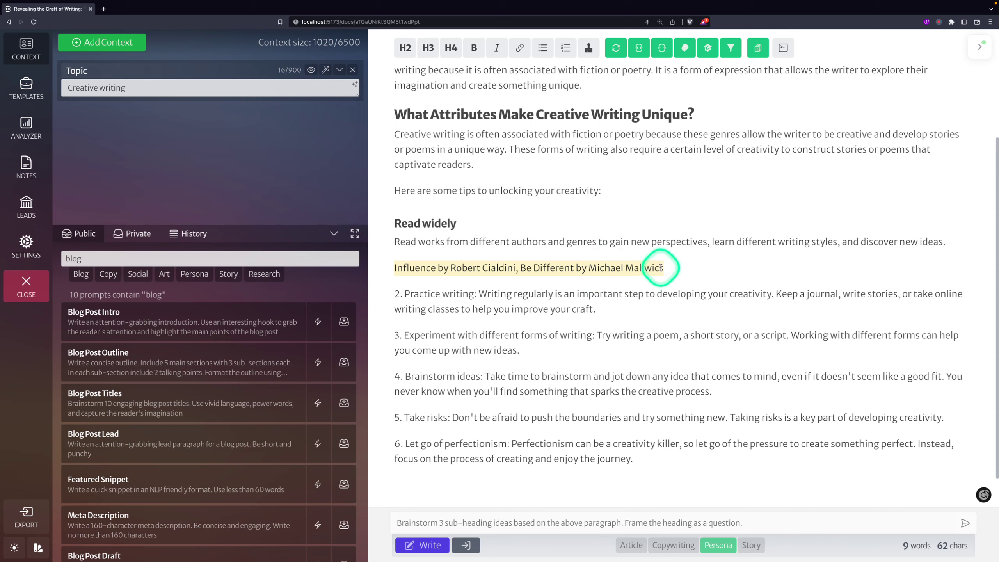
left_click(677, 266)
left_click_drag(677, 266, 409, 270)
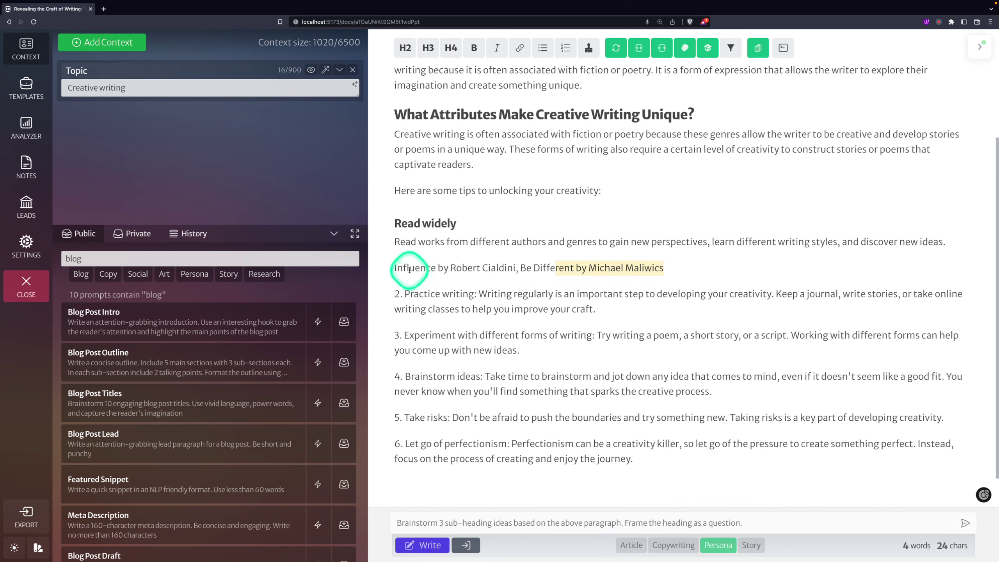
left_click(677, 268)
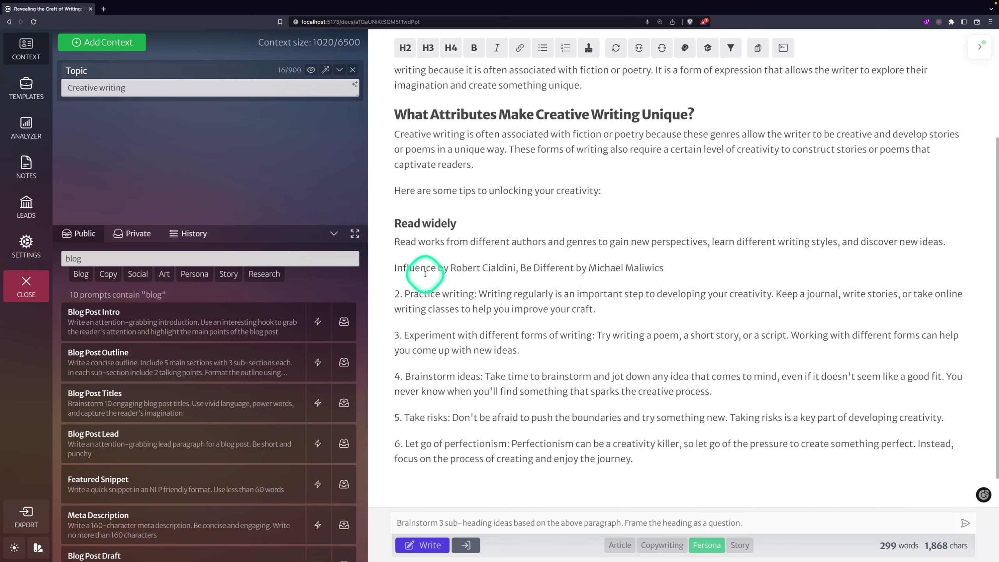
left_click_drag(740, 268, 380, 268)
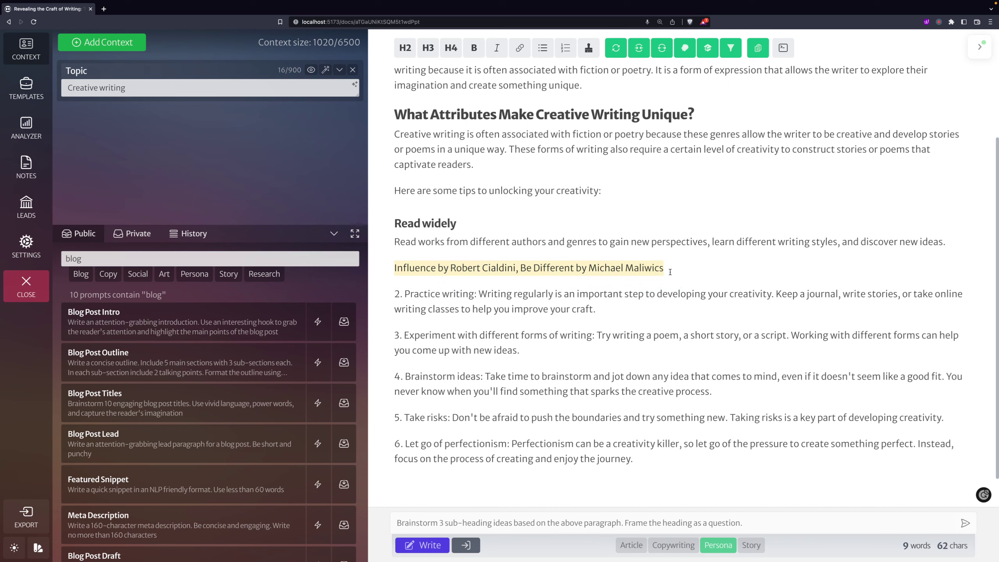
left_click(667, 268)
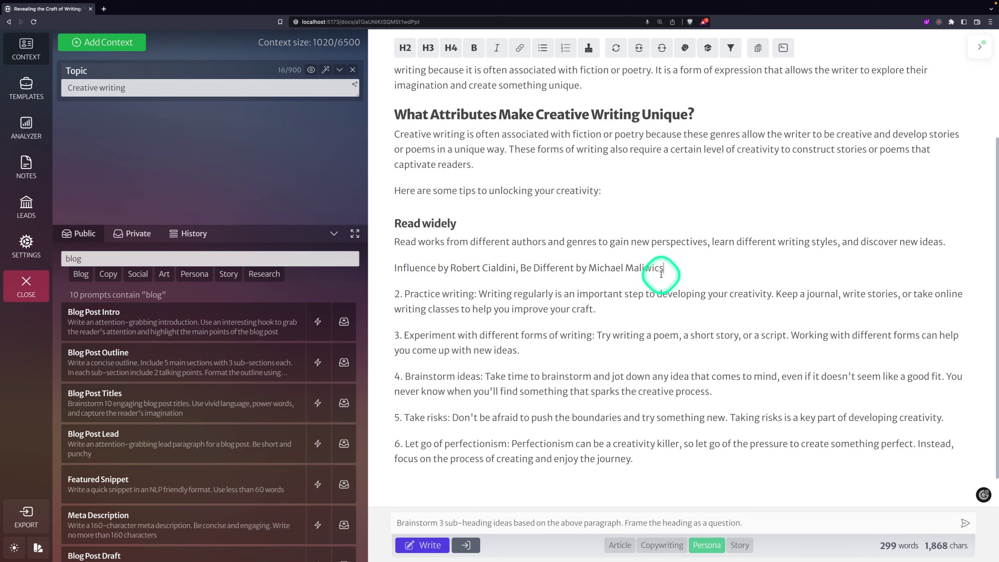
Step: Split the book line at its comma into two separate lines, one per book, without the comma, and select both lines
left_click(521, 269)
key("BackSpace")
key("BackSpace")
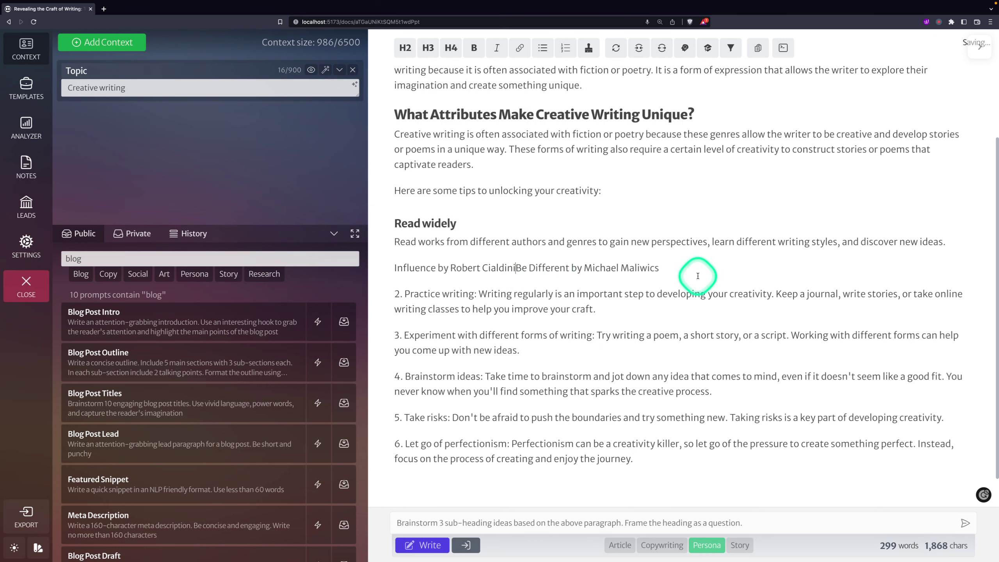
key("Return")
left_click_drag(546, 291, 376, 271)
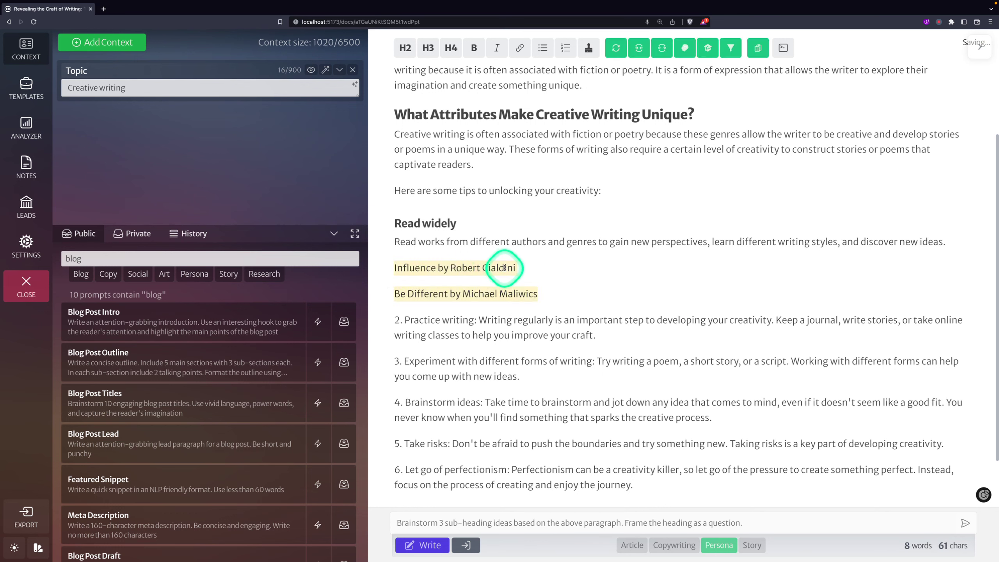
Step: Review the article from its title and introduction through the "Read widely" section, the two book lines and the remaining numbered tips
left_click(545, 290)
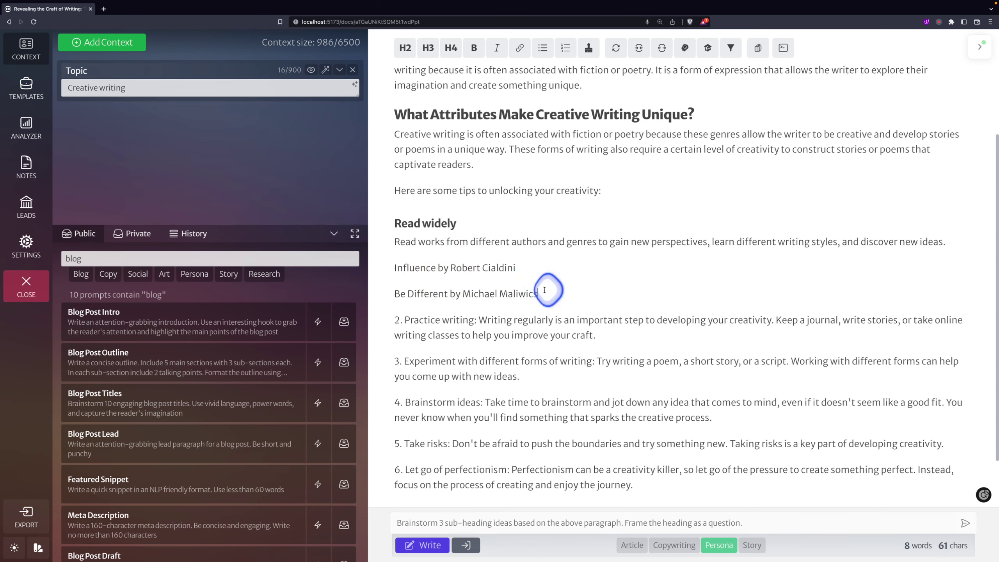
left_click(441, 277)
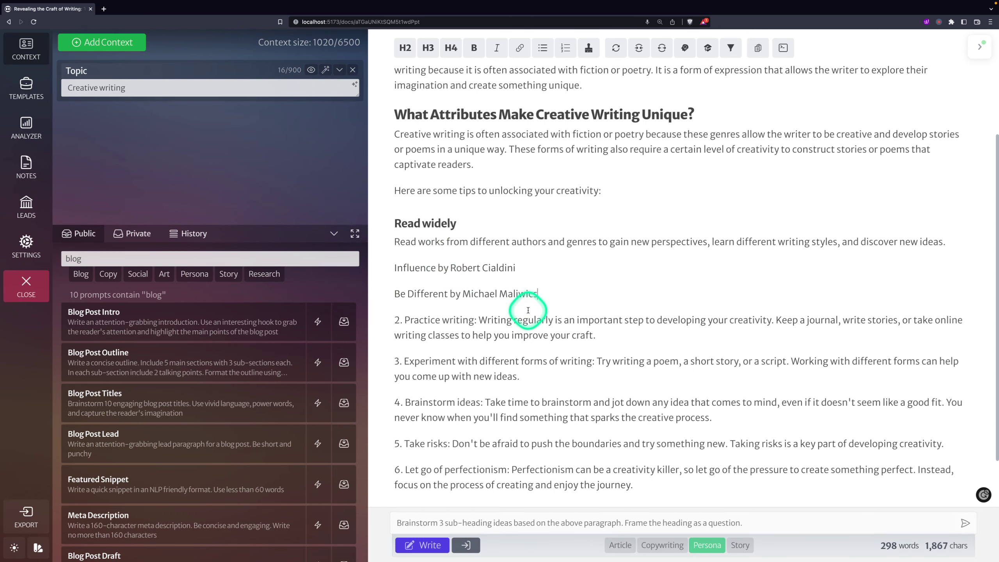
scroll(512, 303, "down", 2)
left_click(612, 290)
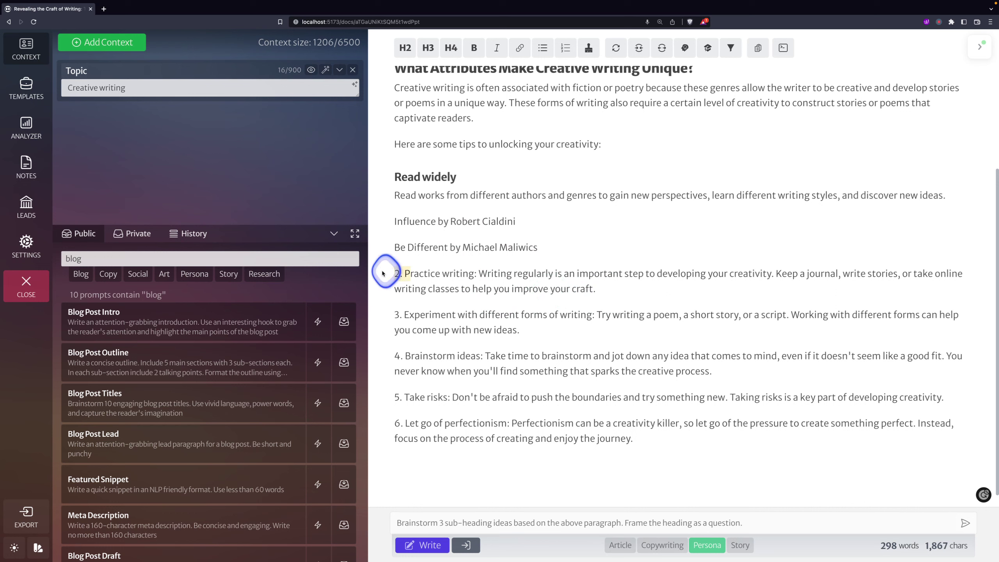
left_click(473, 280)
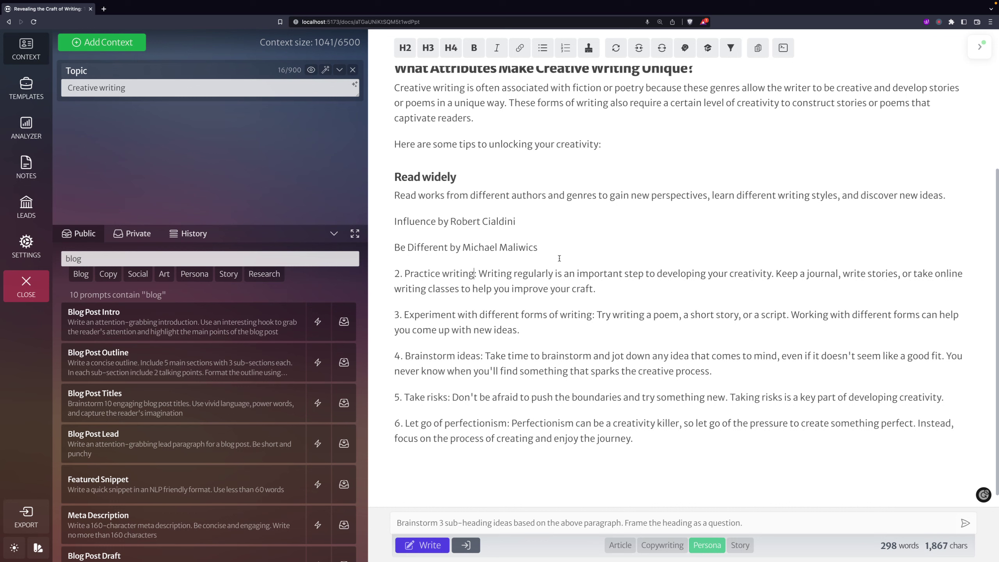
scroll(508, 165, "up", 4)
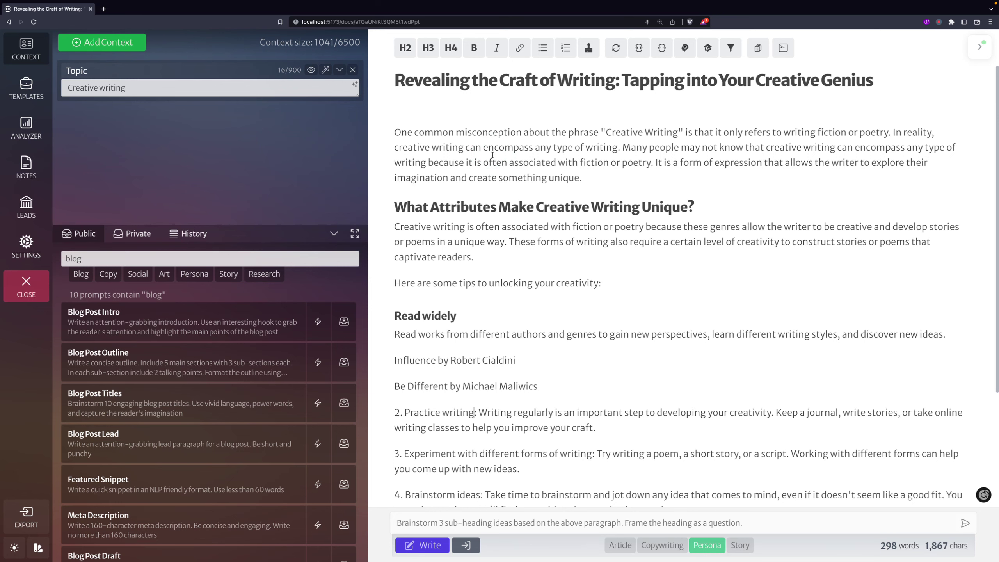
scroll(508, 222, "down", 1)
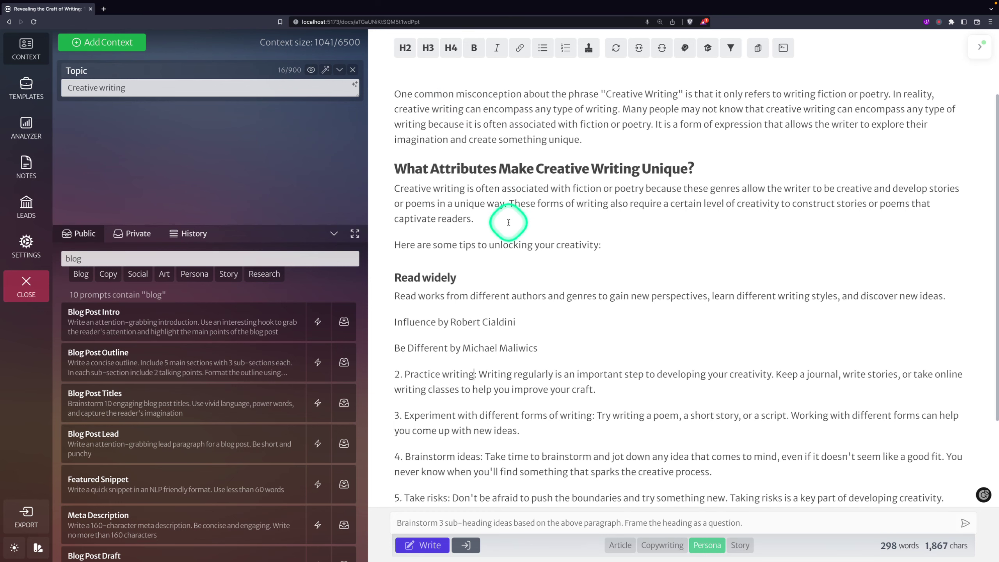
scroll(509, 222, "down", 3)
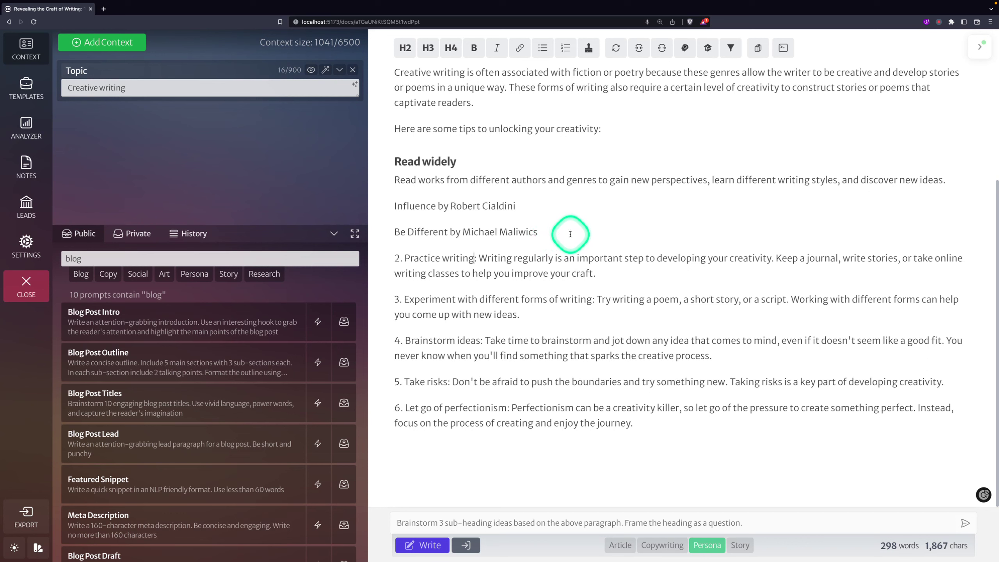
left_click(544, 221)
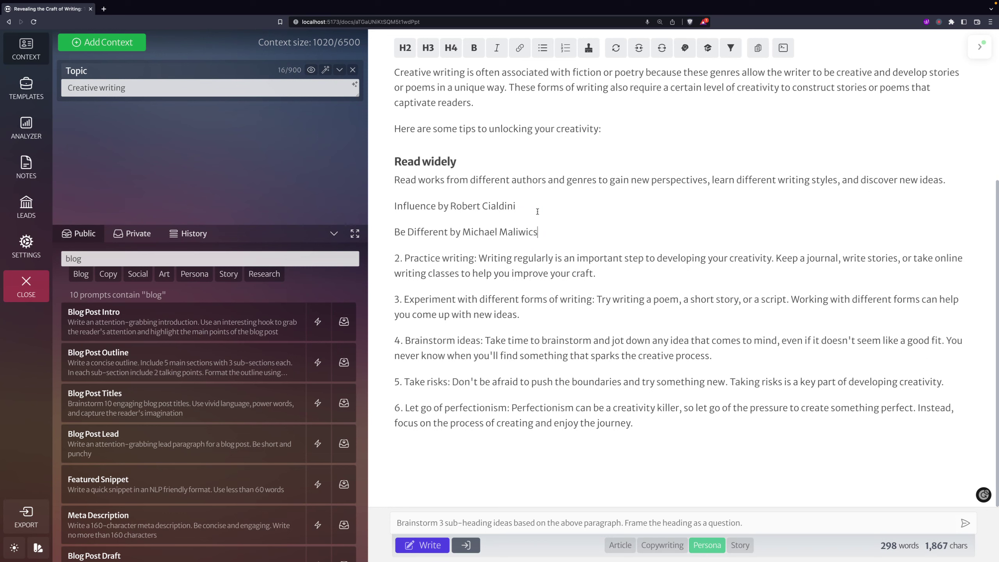
left_click(536, 207)
left_click(545, 228)
left_click(529, 206)
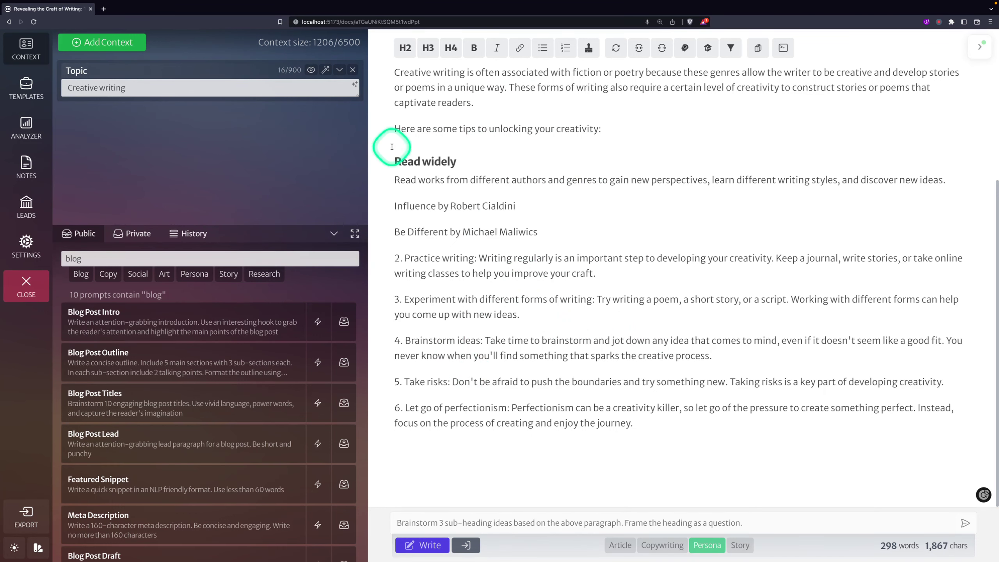
scroll(475, 111, "up", 1)
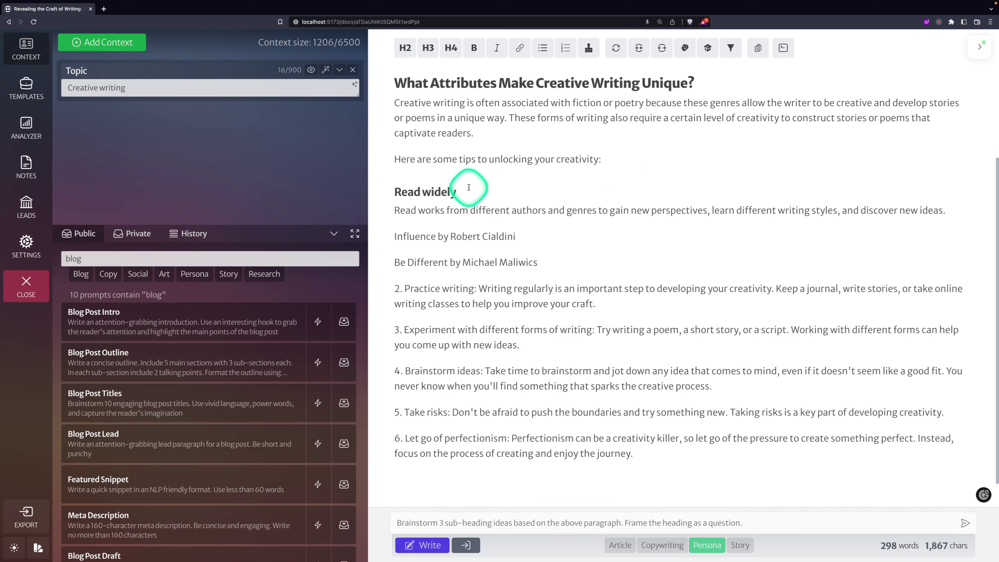
left_click(602, 303)
left_click(601, 296)
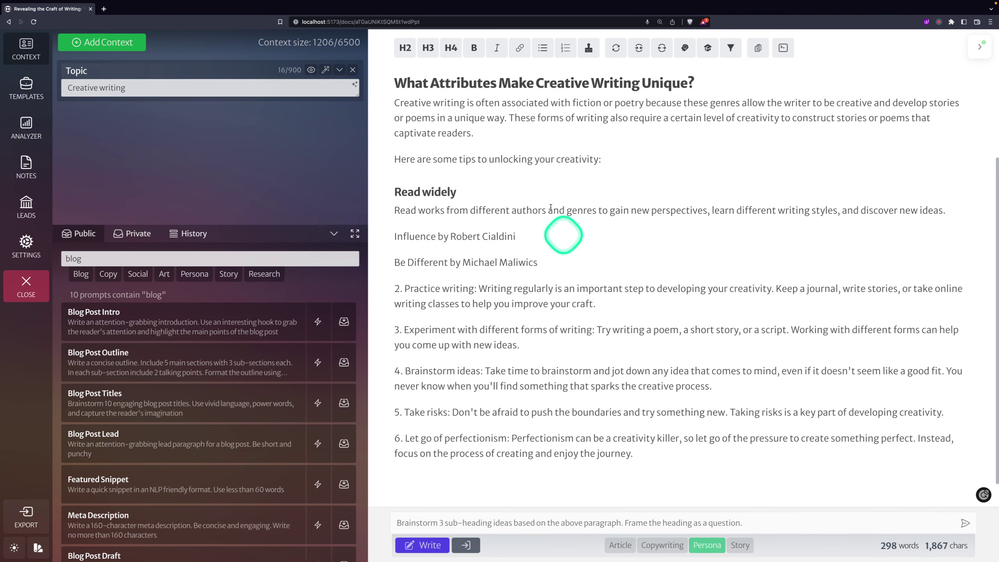
scroll(550, 238, "up", 3)
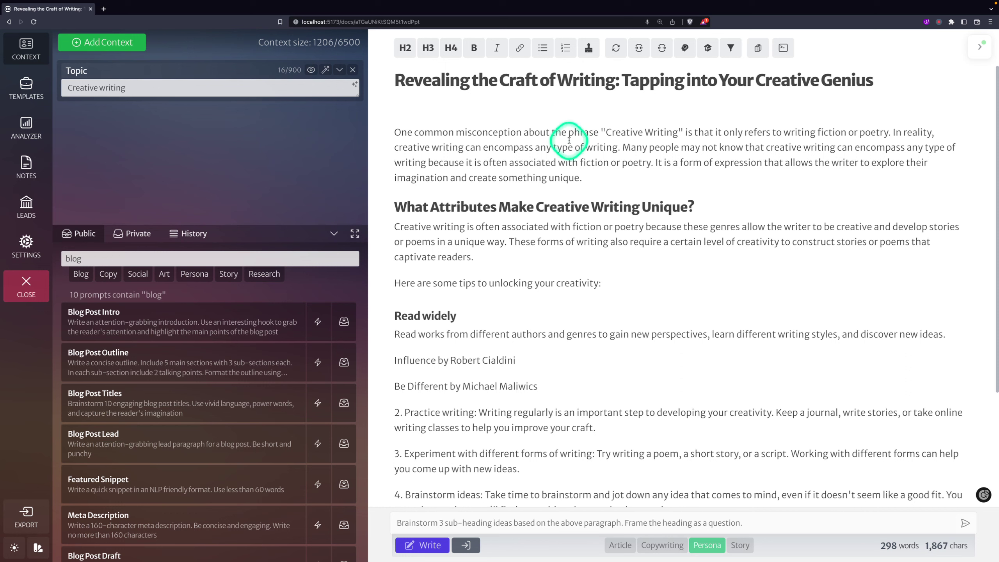
Step: Highlight the introductory paragraph, clear the selection, and place the text cursor on the empty line between the title and that paragraph
left_click_drag(395, 132, 585, 175)
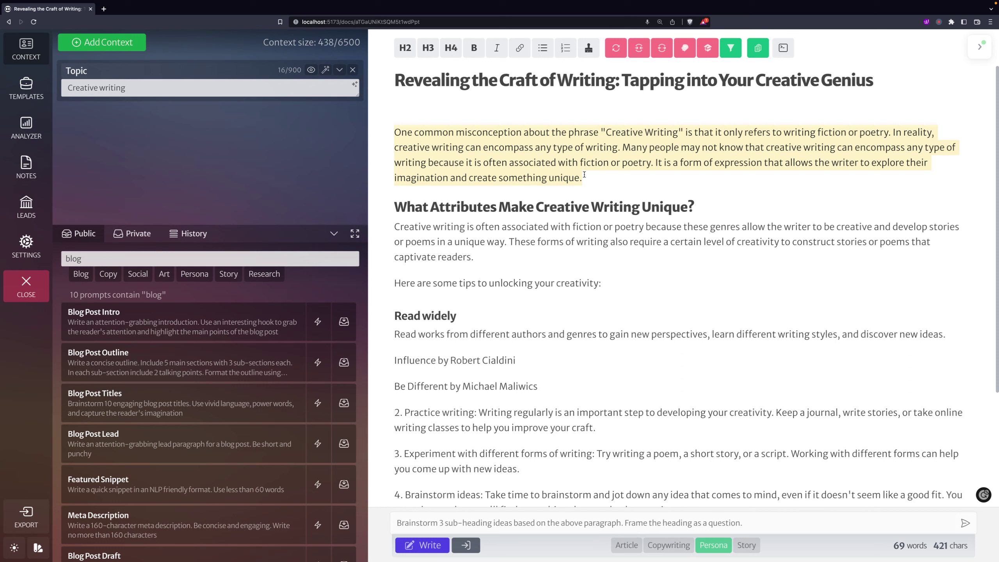
left_click(594, 178)
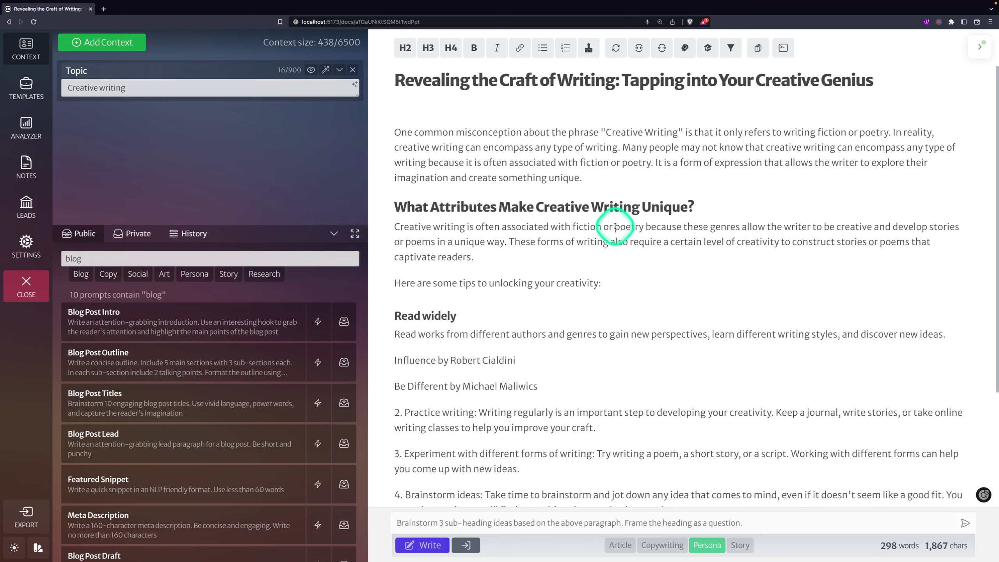
left_click(450, 107)
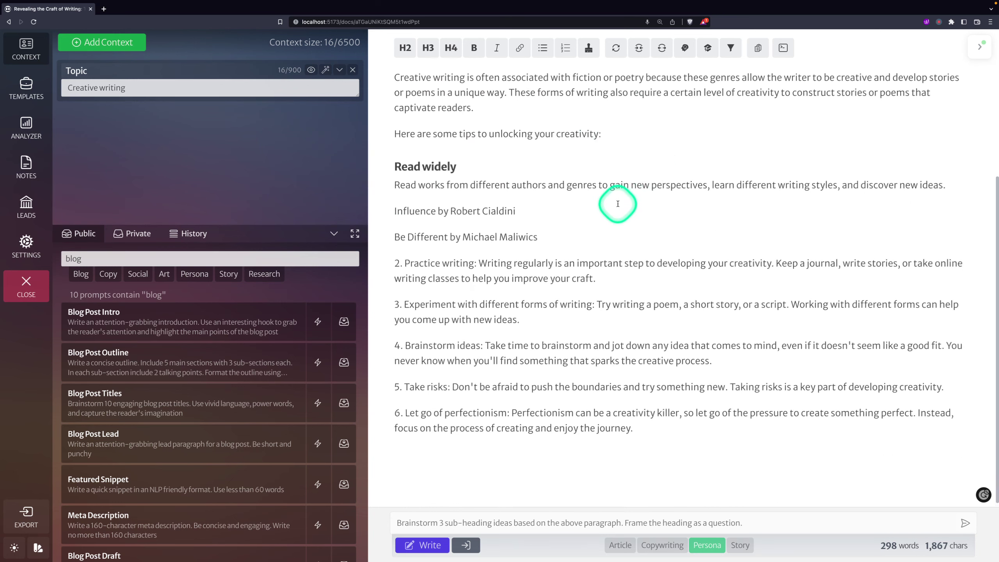
scroll(618, 203, "up", 5)
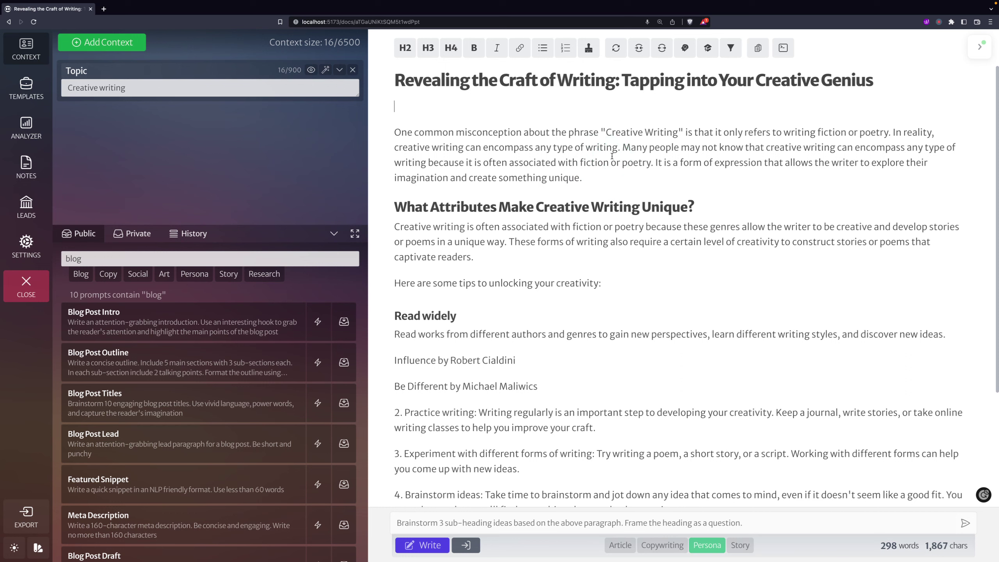
left_click(414, 107)
left_click(422, 119)
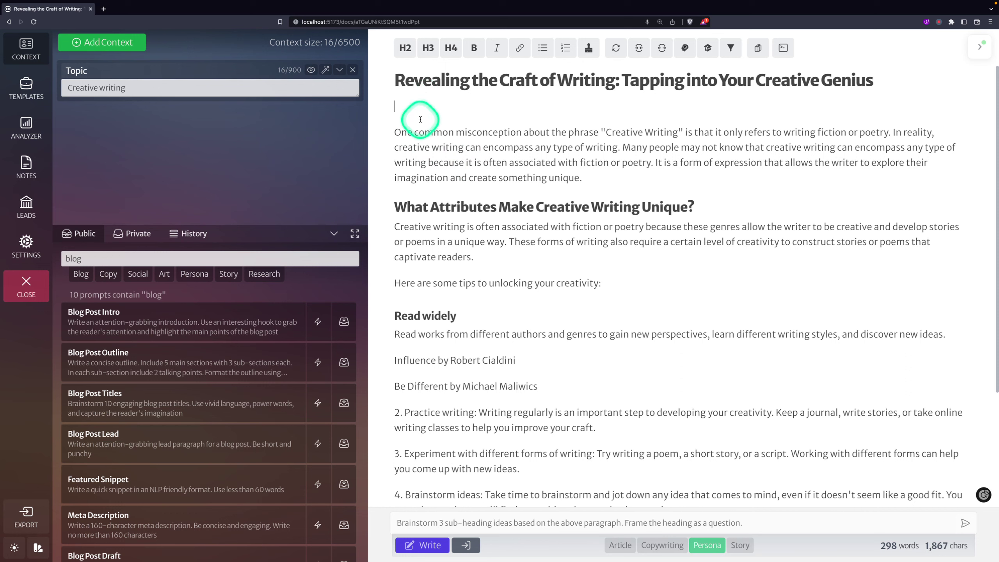